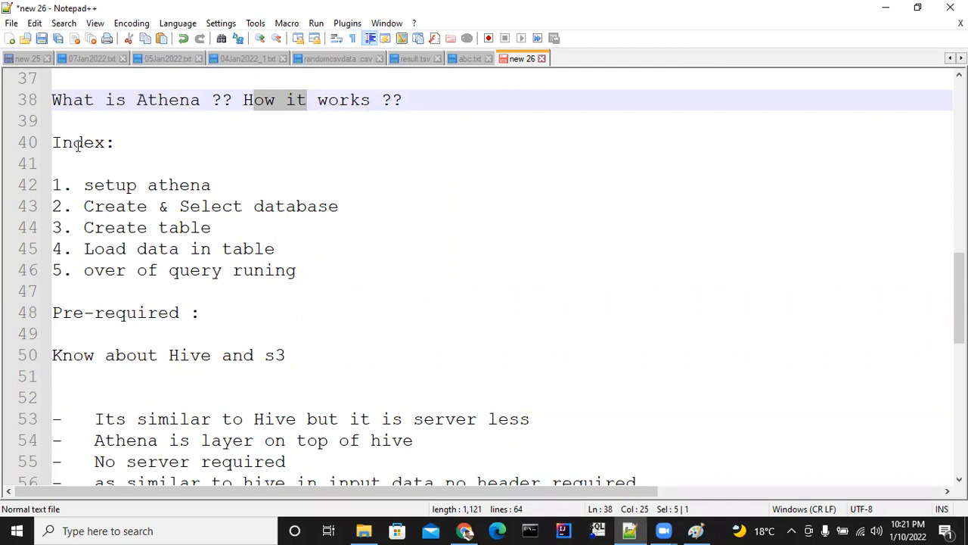
Read the Athena lesson index and the prerequisites about Hive and S3 in the notes.
drag(94, 185, 189, 192)
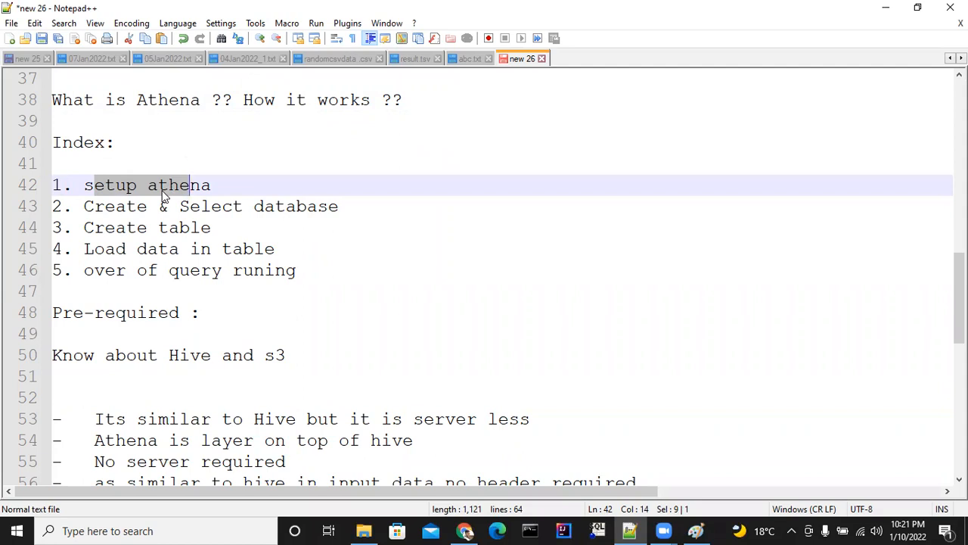
drag(115, 208, 216, 211)
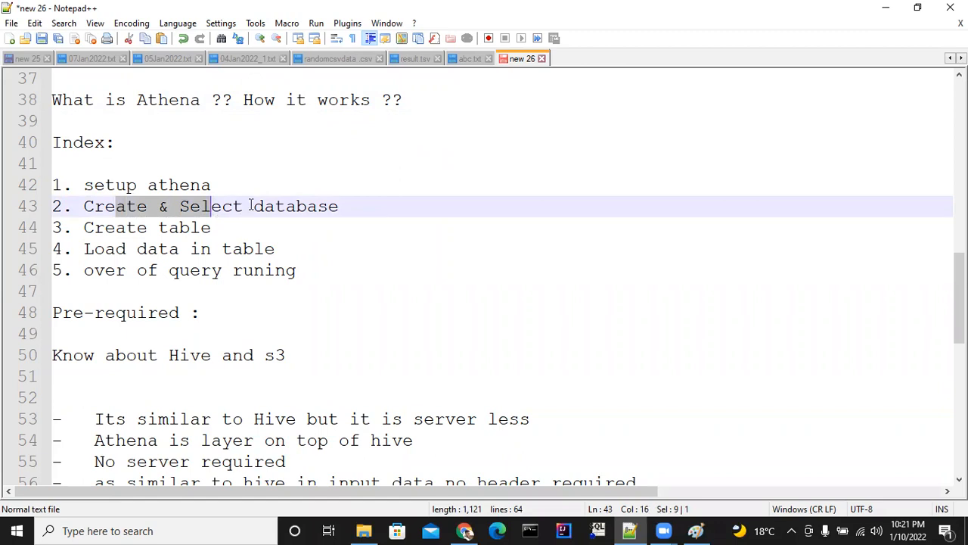
click(299, 208)
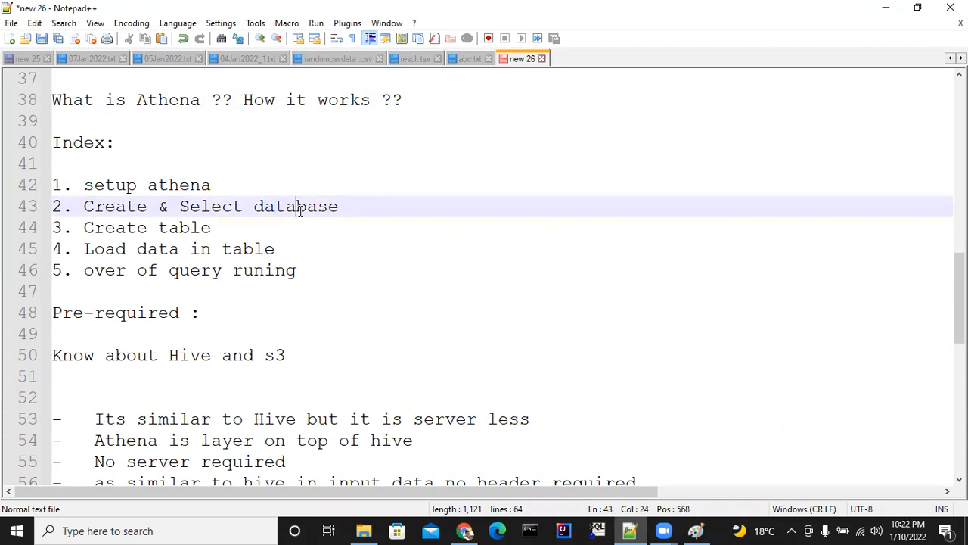
drag(104, 227, 188, 225)
drag(137, 248, 234, 241)
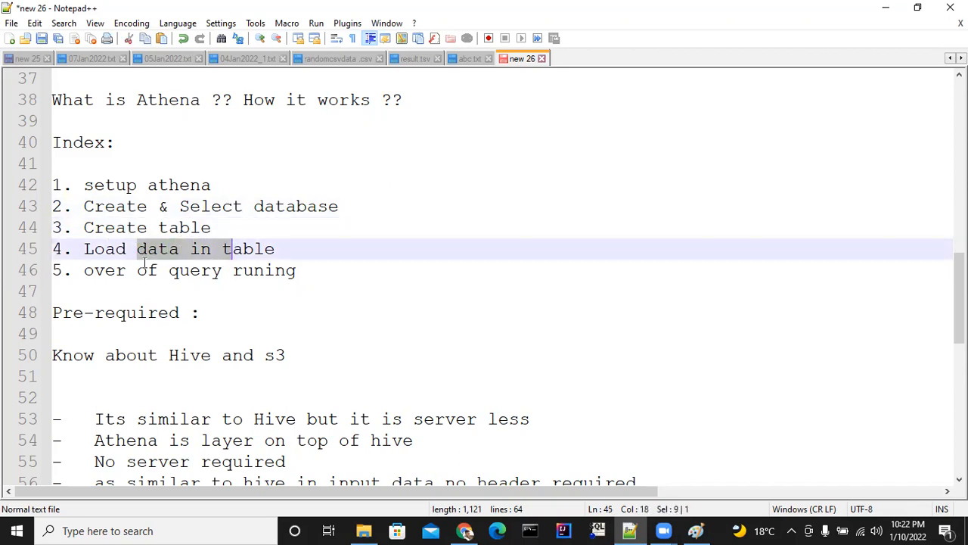
drag(105, 270, 211, 270)
click(234, 270)
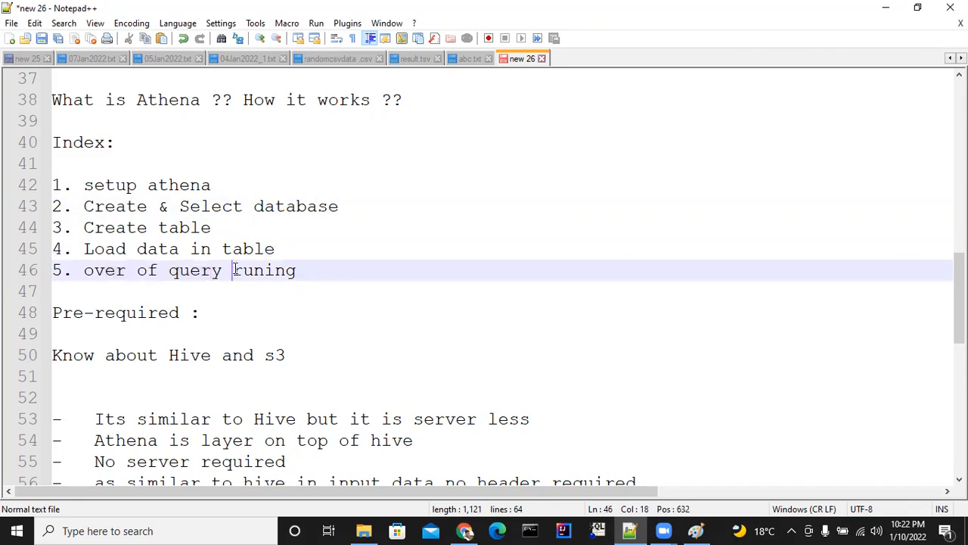
drag(115, 270, 217, 276)
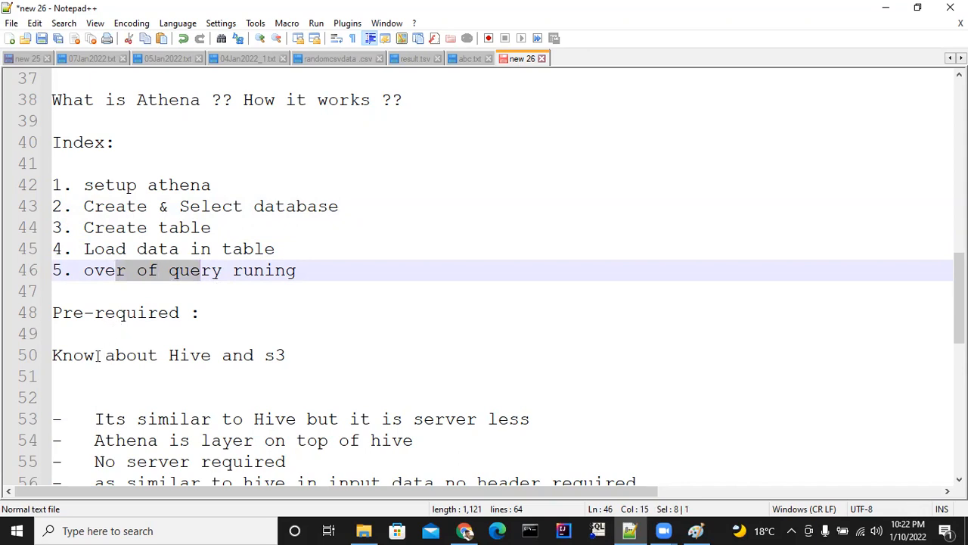
click(136, 357)
mouse_move(136, 357)
mouse_down()
mouse_move(212, 354)
mouse_move(126, 357)
mouse_up()
drag(264, 355, 287, 357)
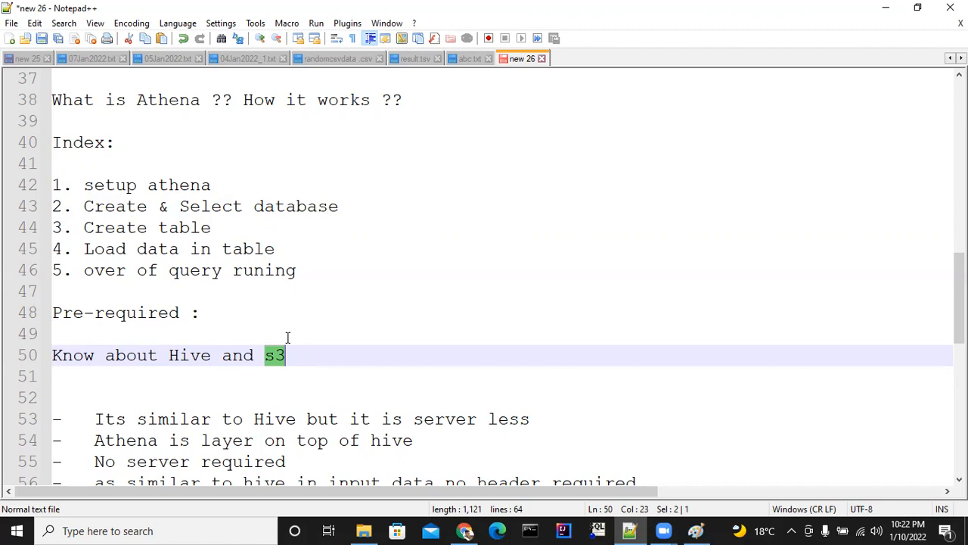
Read the notes comparing Athena with Hive, covering its serverless design and input data header requirements.
scroll(285, 311, down, 1)
scroll(287, 300, up, 1)
scroll(294, 285, up, 1)
scroll(296, 283, down, 1)
key(Down)
key(Down)
key(Down)
key(Down)
key(Down)
key(Down)
key(Down)
key(Down)
key(Down)
key(Down)
key(Down)
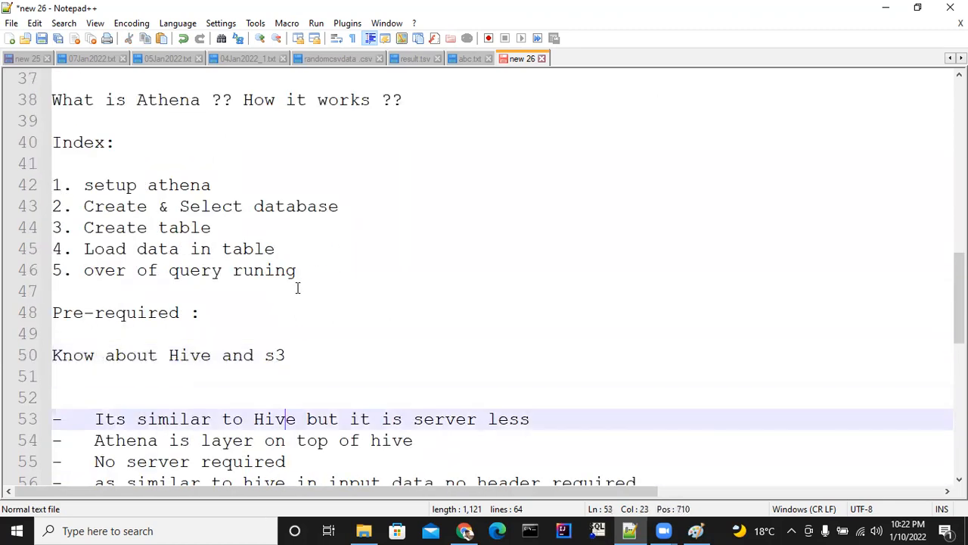
key(Down)
key(Down)
key(Down)
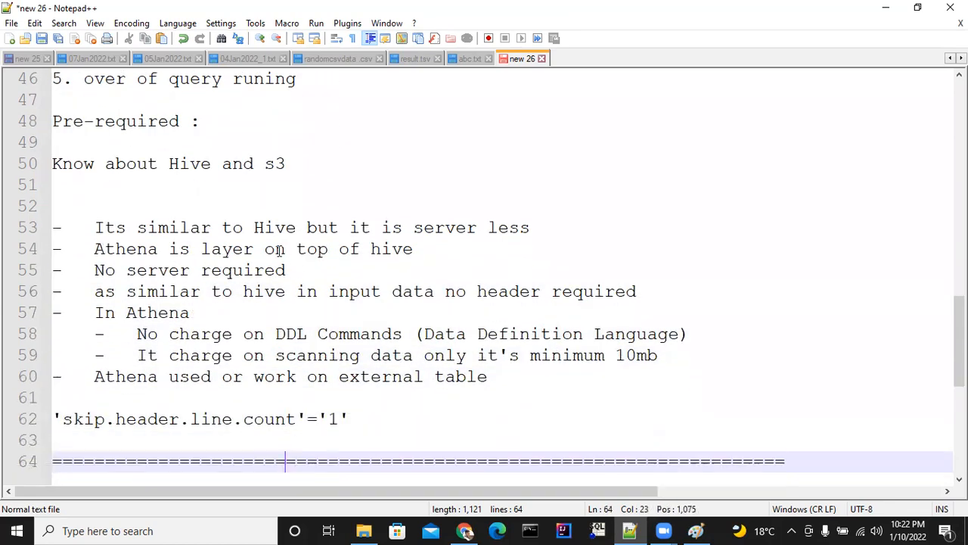
drag(274, 227, 286, 227)
click(424, 231)
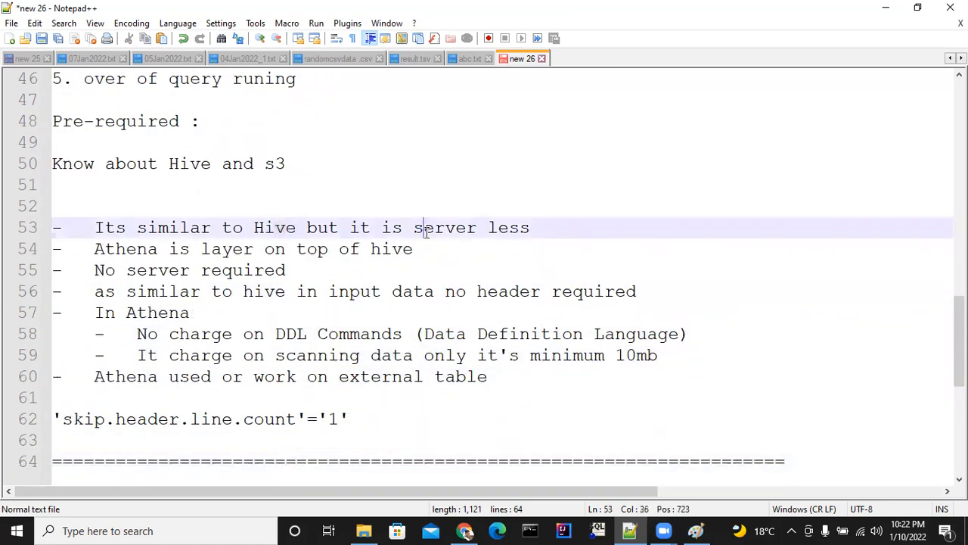
click(167, 251)
click(253, 249)
drag(381, 250, 373, 250)
click(373, 251)
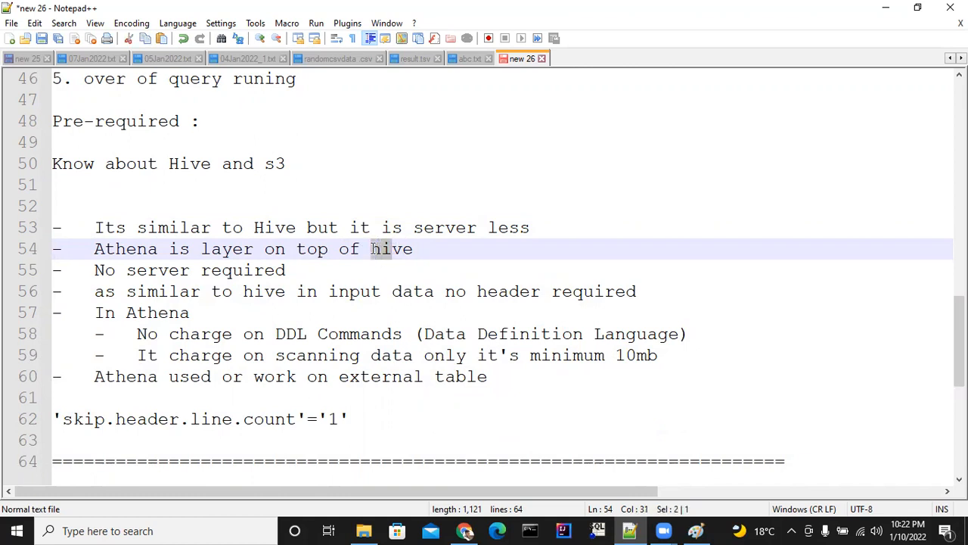
click(405, 251)
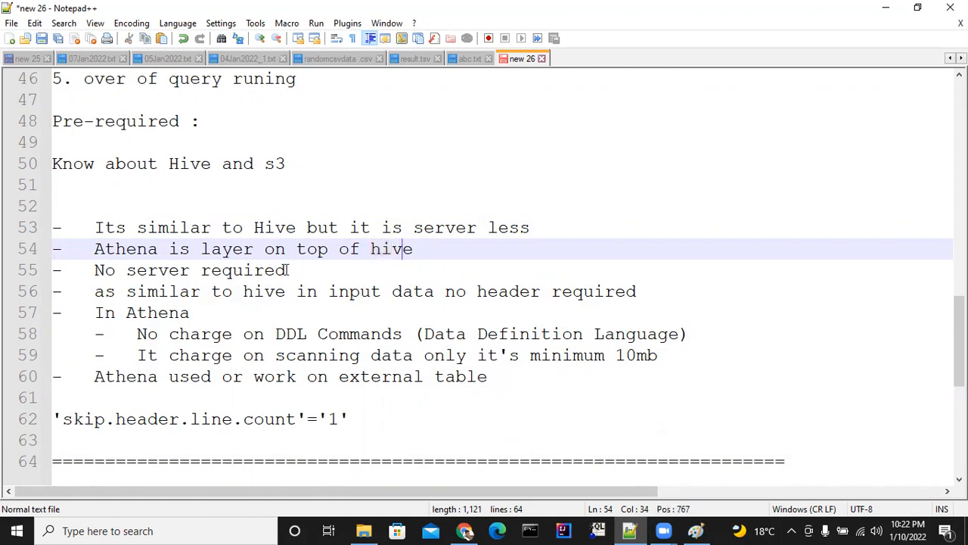
drag(94, 270, 252, 269)
drag(170, 294, 243, 294)
click(334, 292)
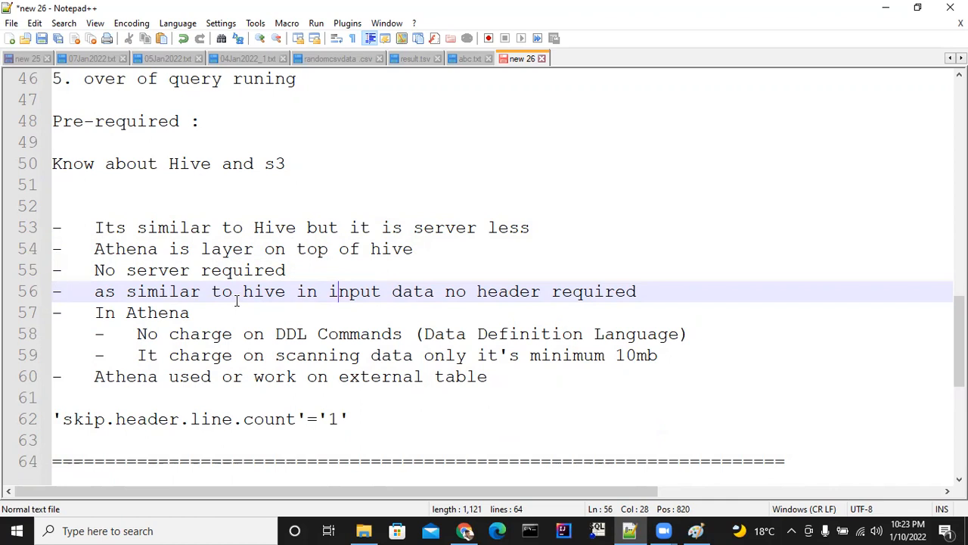
Read the notes on Athena charges for DDL and data scanning, external tables and the skip.header.line.count property.
click(106, 312)
click(126, 312)
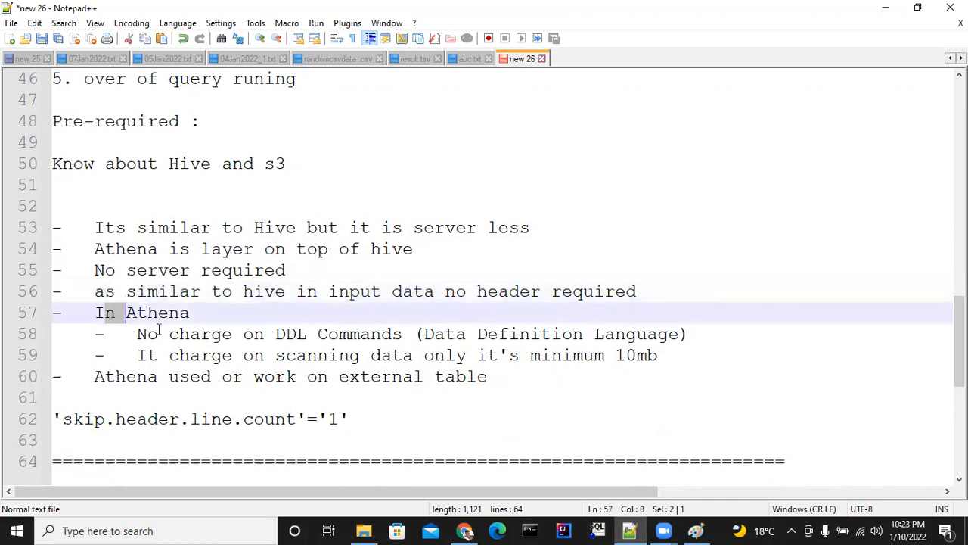
click(146, 334)
drag(147, 333, 327, 335)
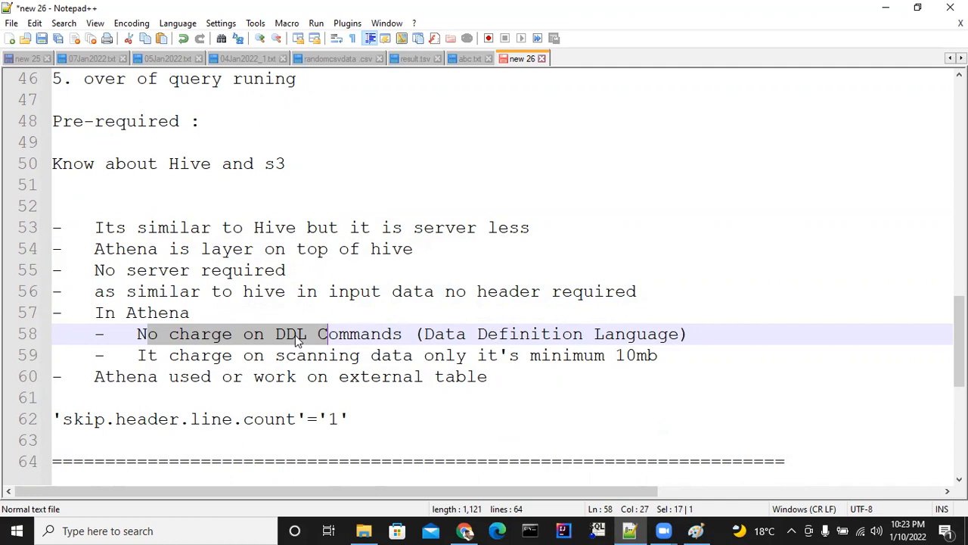
drag(179, 356, 319, 350)
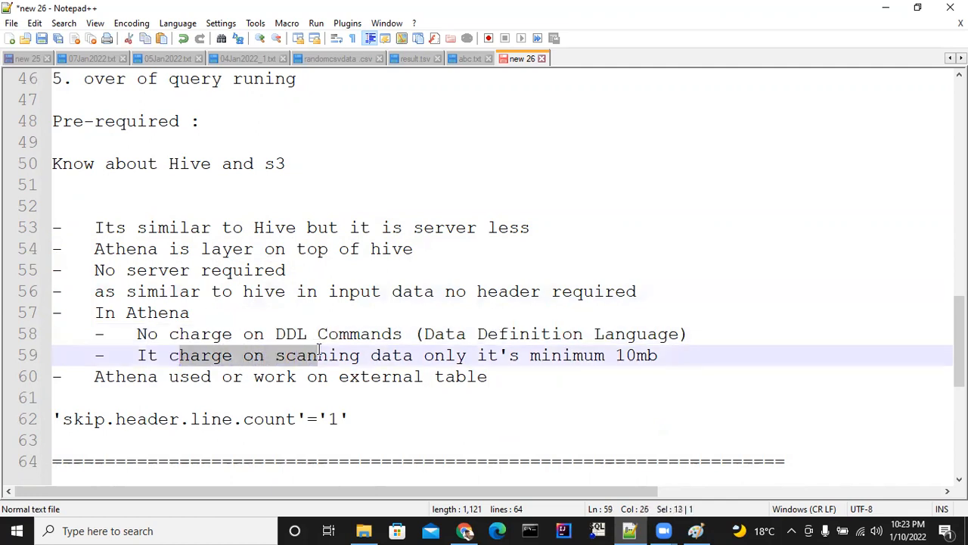
click(405, 360)
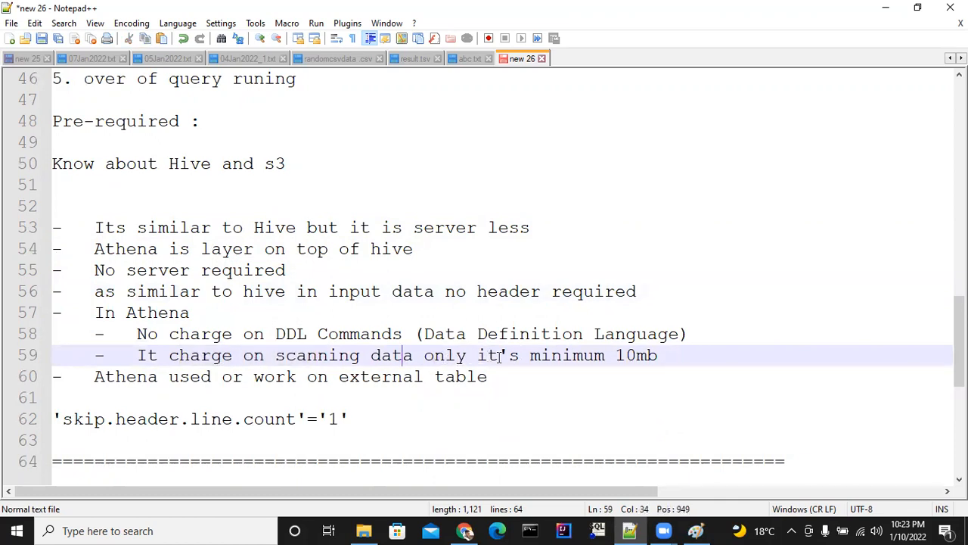
drag(509, 355, 542, 354)
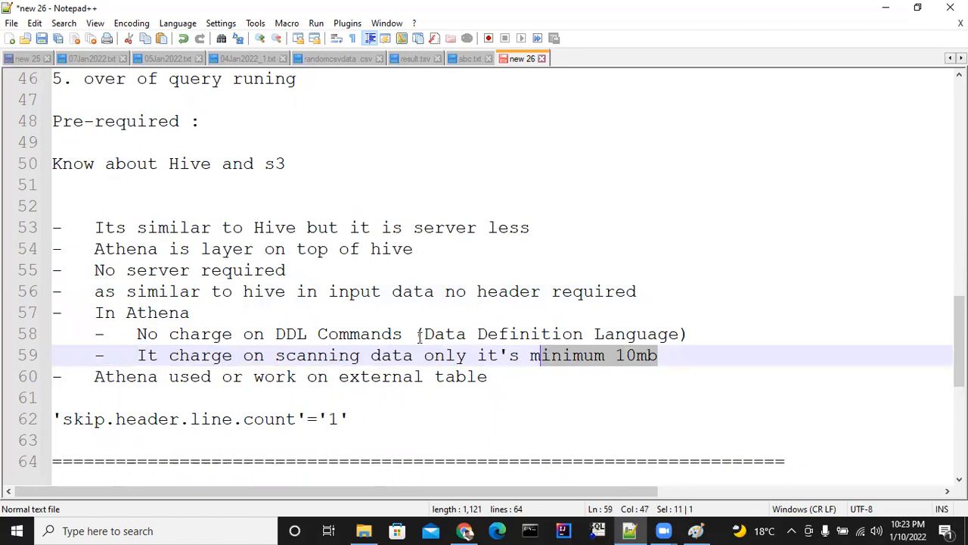
drag(136, 376, 446, 384)
drag(105, 418, 286, 418)
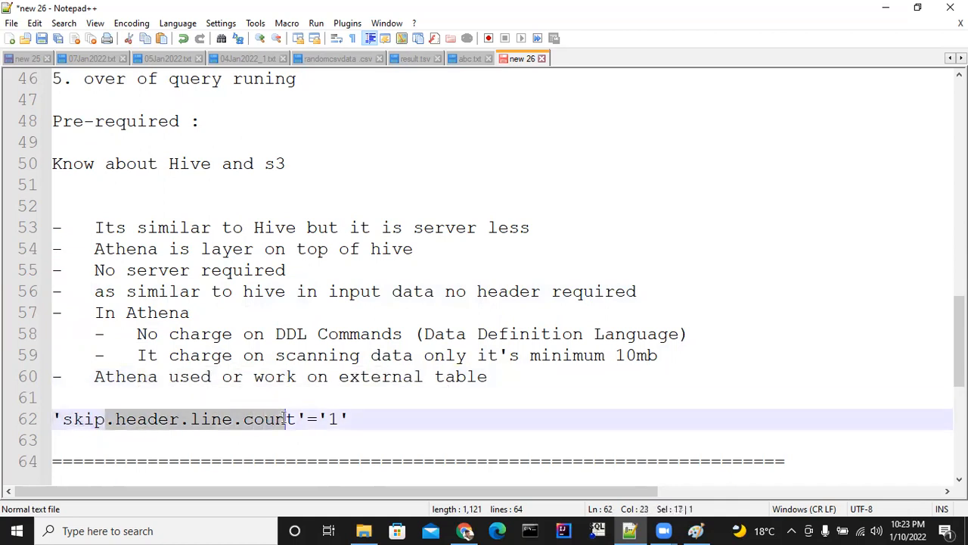
Switch to the AWS Management Console in Chrome and open the Athena query editor.
click(464, 530)
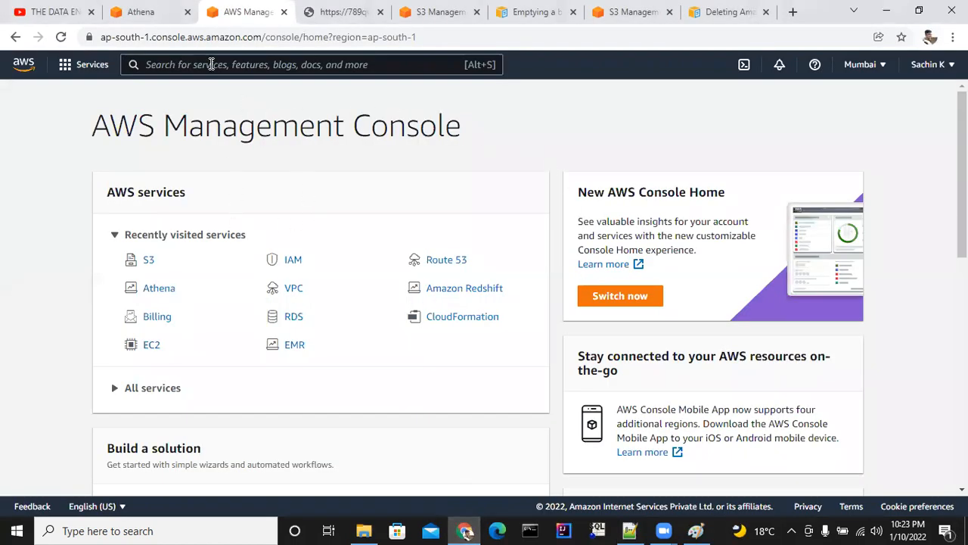
click(101, 77)
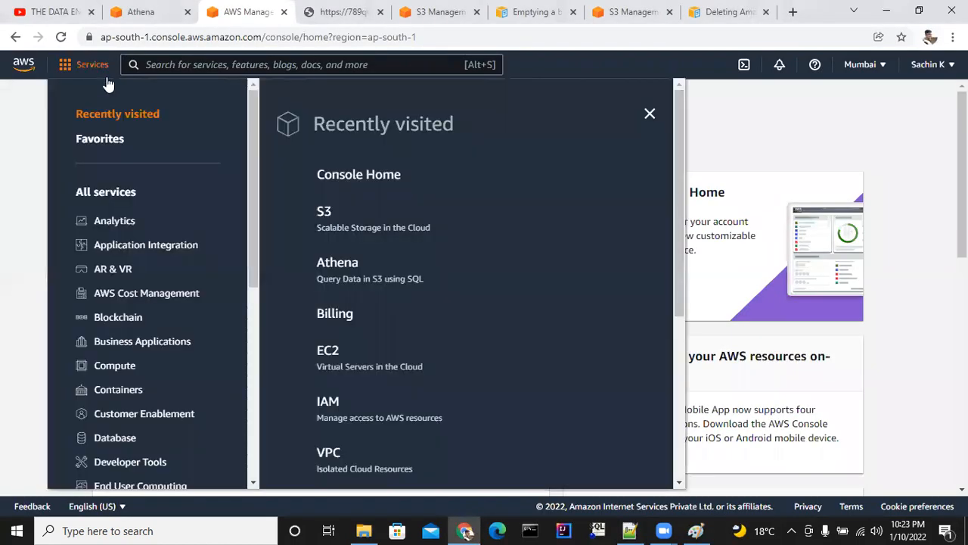
click(344, 272)
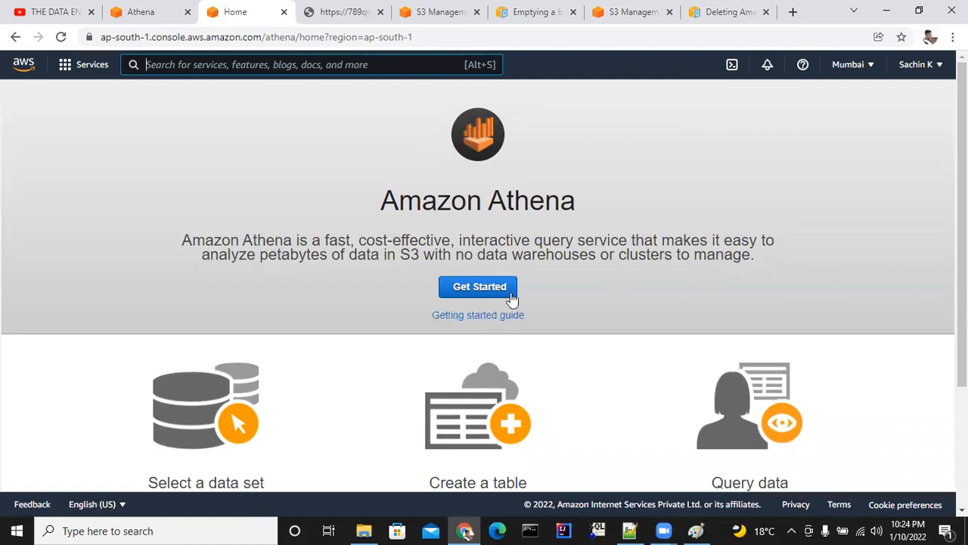
click(502, 289)
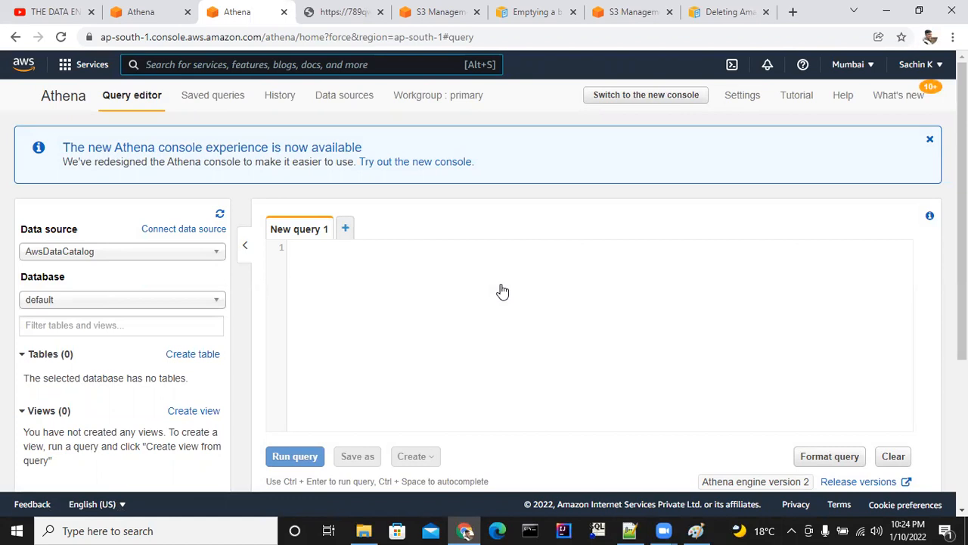
Look over the query editor page, dismiss the new console announcement and view the available databases.
scroll(424, 283, down, 3)
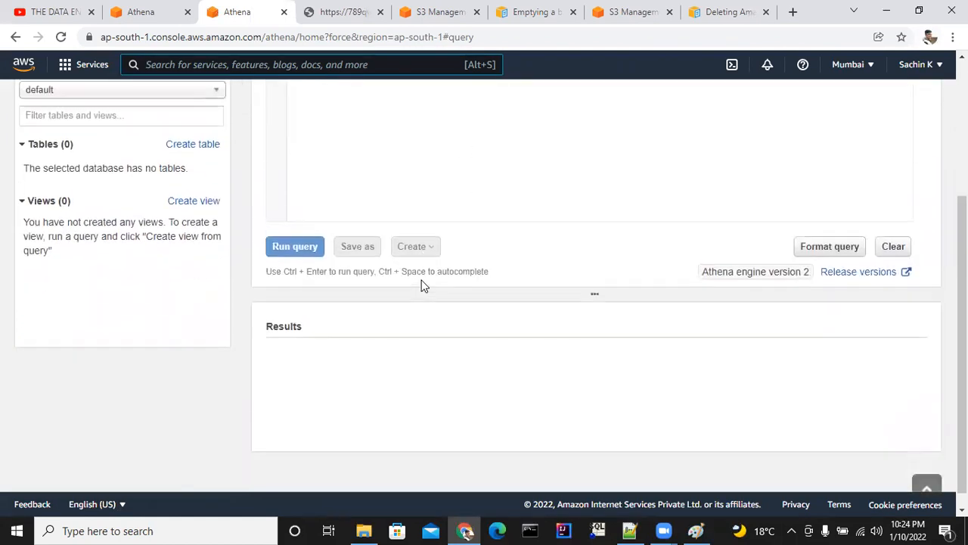
scroll(424, 284, up, 2)
scroll(424, 284, up, 1)
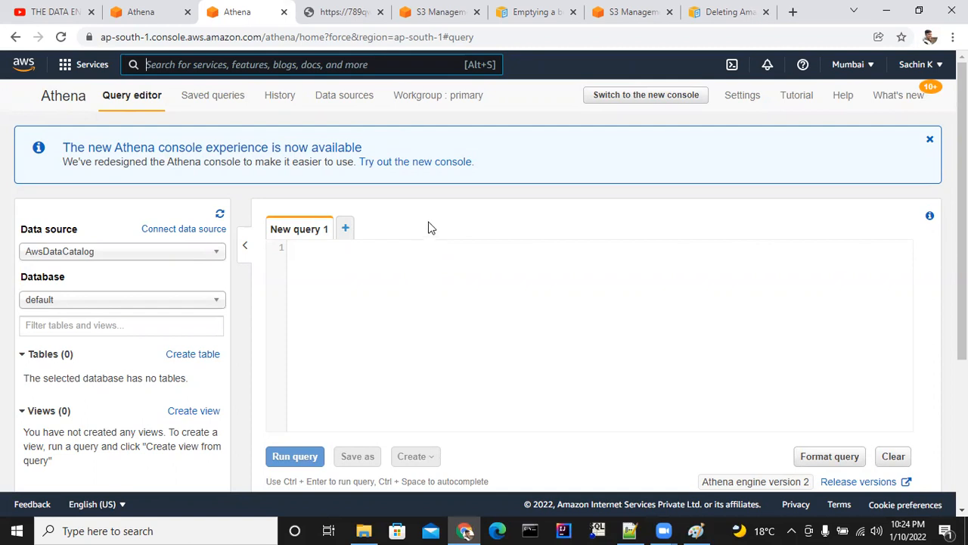
click(930, 139)
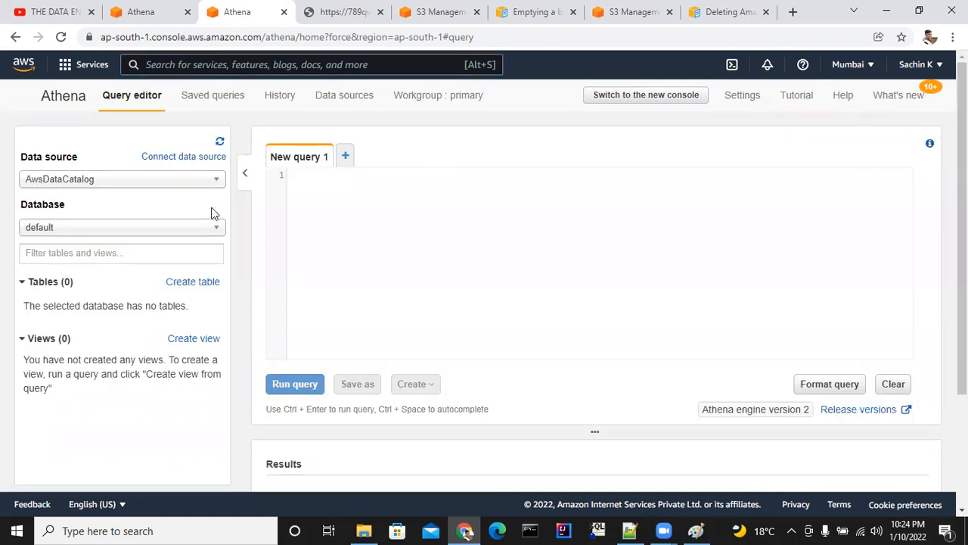
click(197, 230)
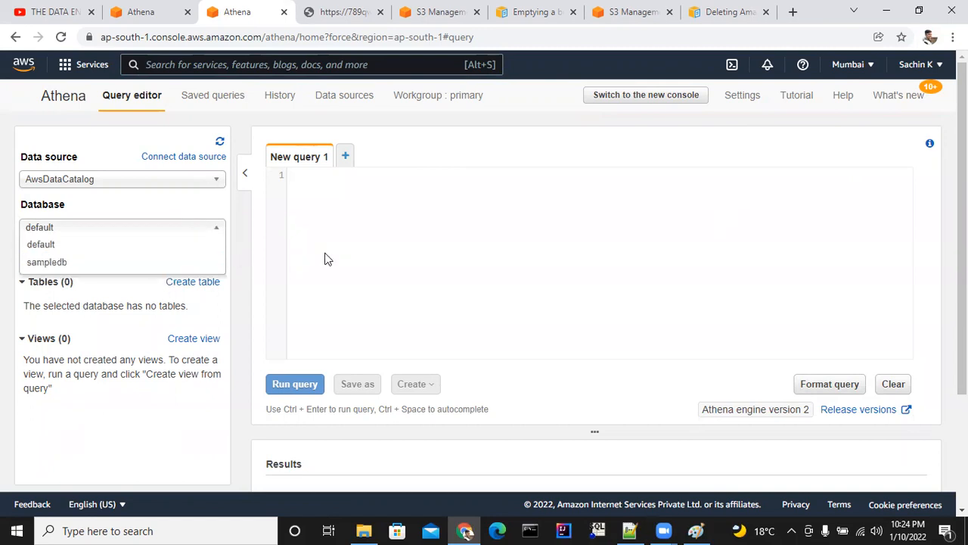
Write and run the query "create database test;" and check its result.
click(349, 248)
key(Return)
text(V)
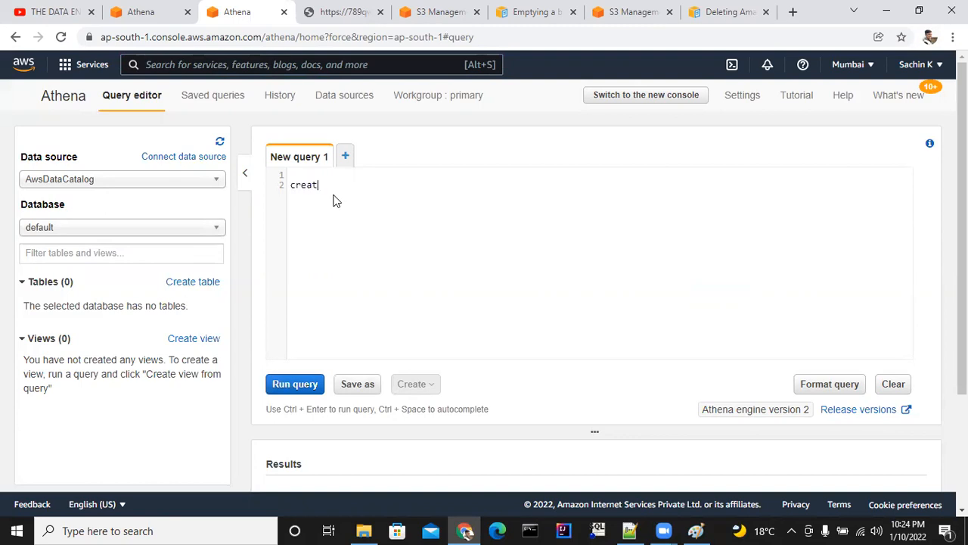
text(create database test;)
click(295, 384)
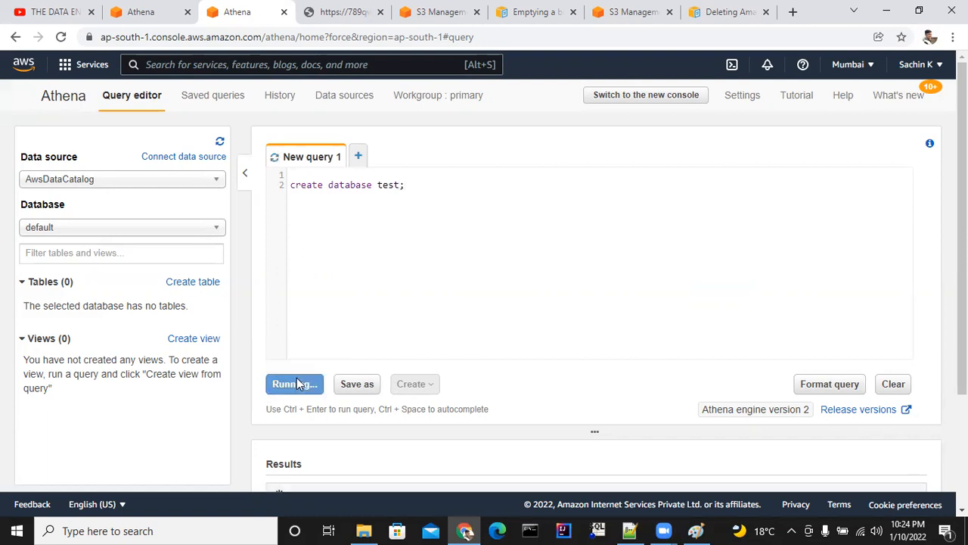
scroll(412, 329, down, 2)
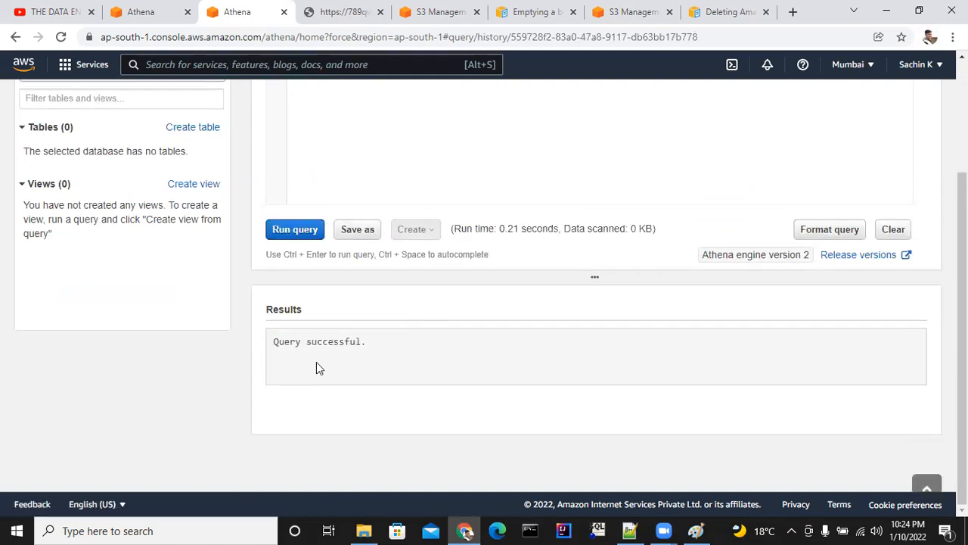
drag(283, 347, 354, 360)
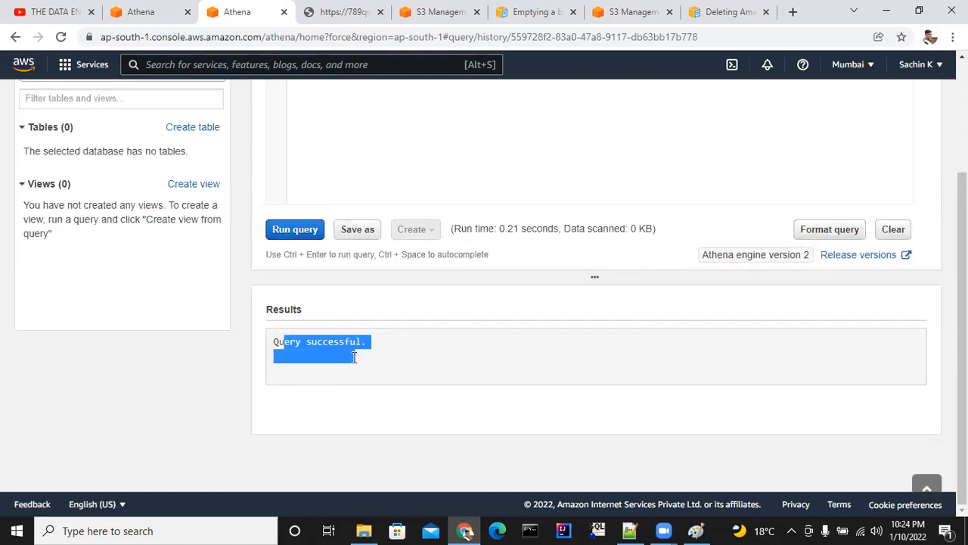
scroll(369, 268, up, 2)
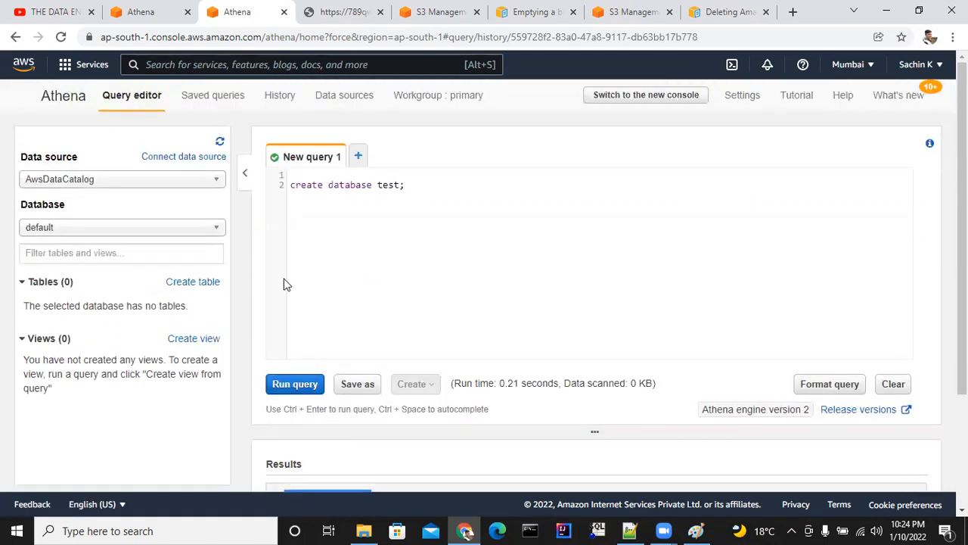
Select test as the active database and return to the notes in Notepad++.
click(204, 229)
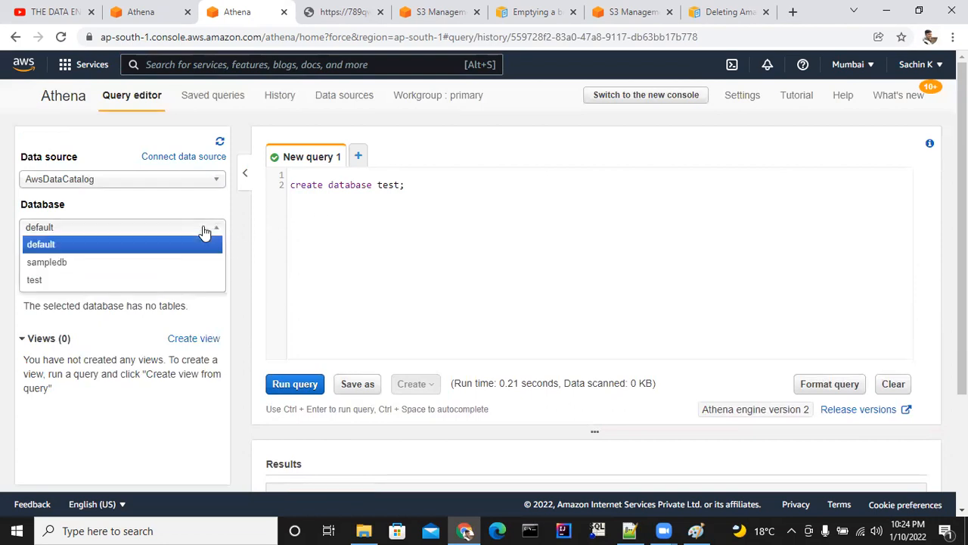
click(91, 282)
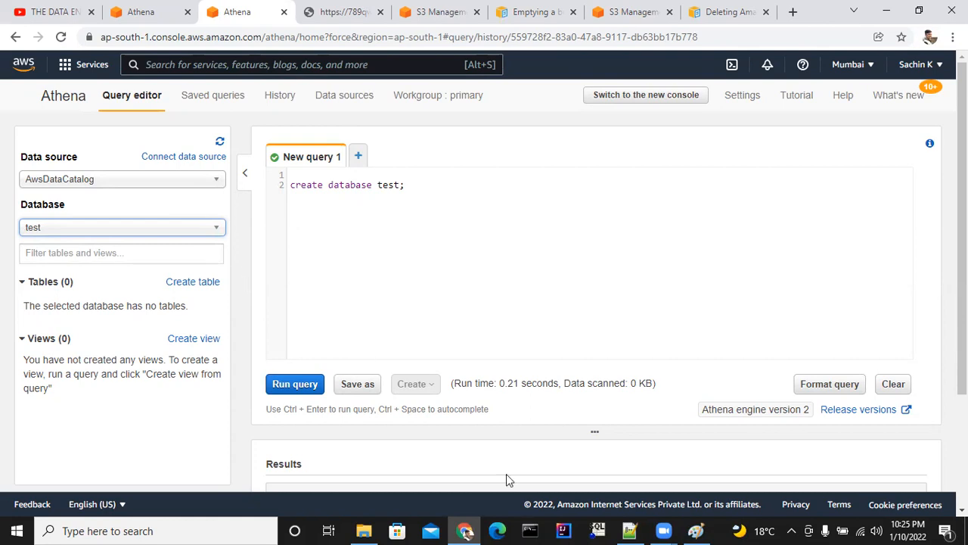
click(629, 530)
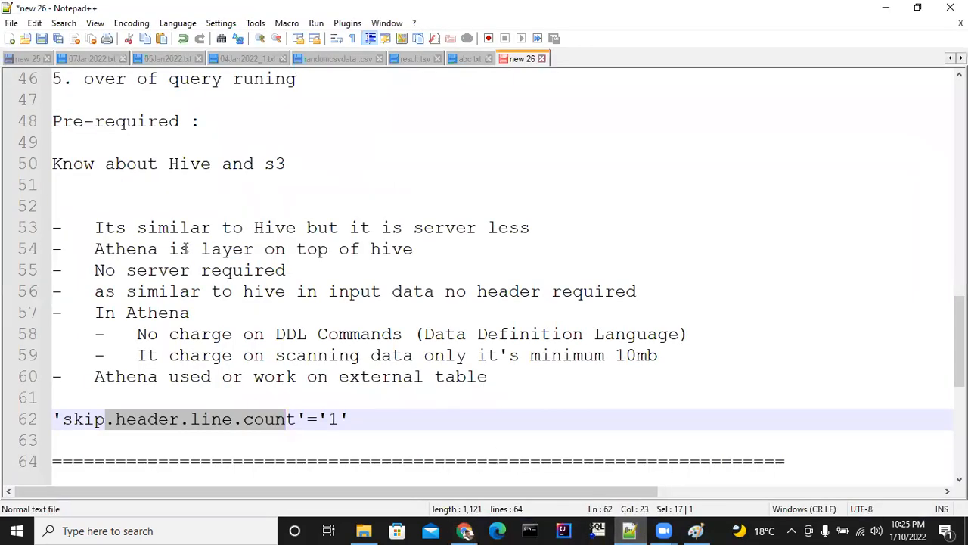
Review the "setup athena" and "Create & Select database" items of the index in the notes.
scroll(313, 226, up, 1)
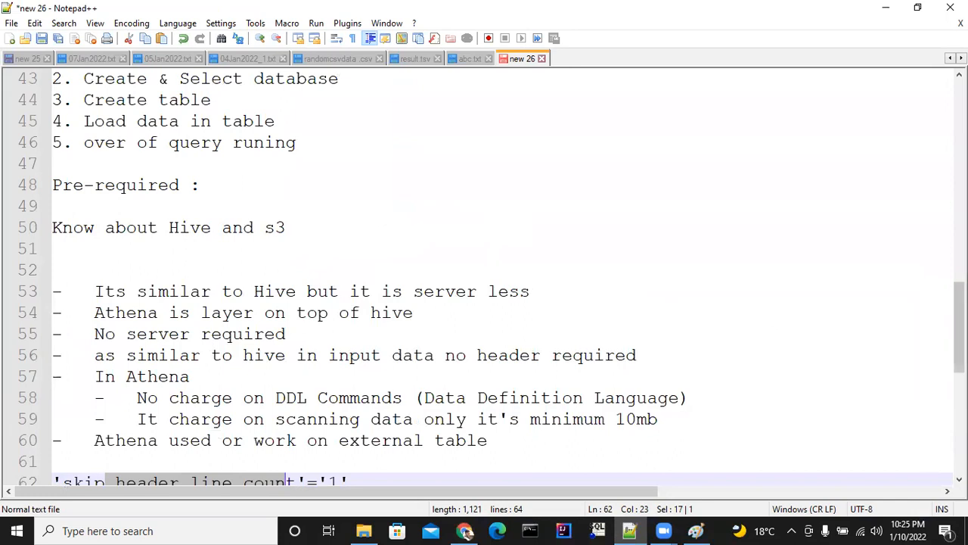
scroll(941, 348, up, 2)
drag(126, 206, 190, 205)
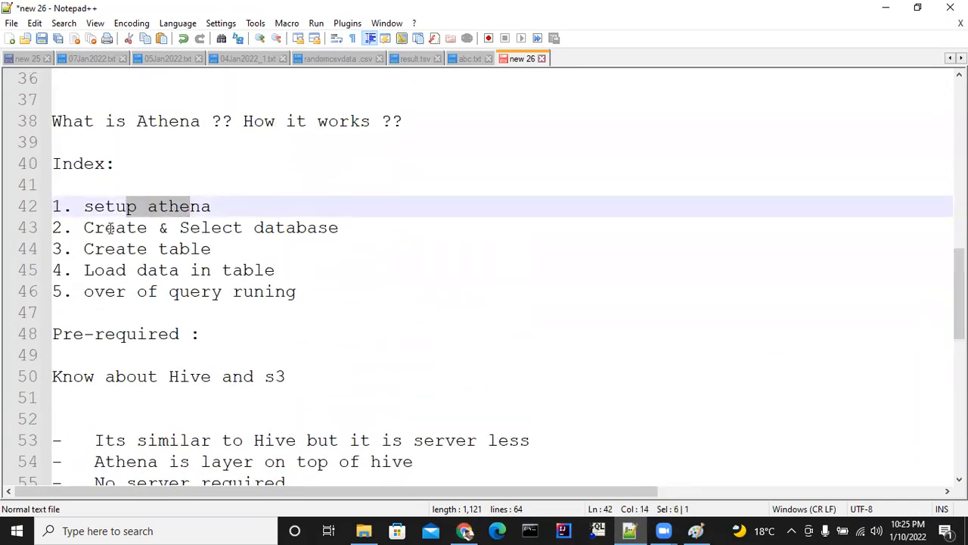
drag(105, 227, 309, 230)
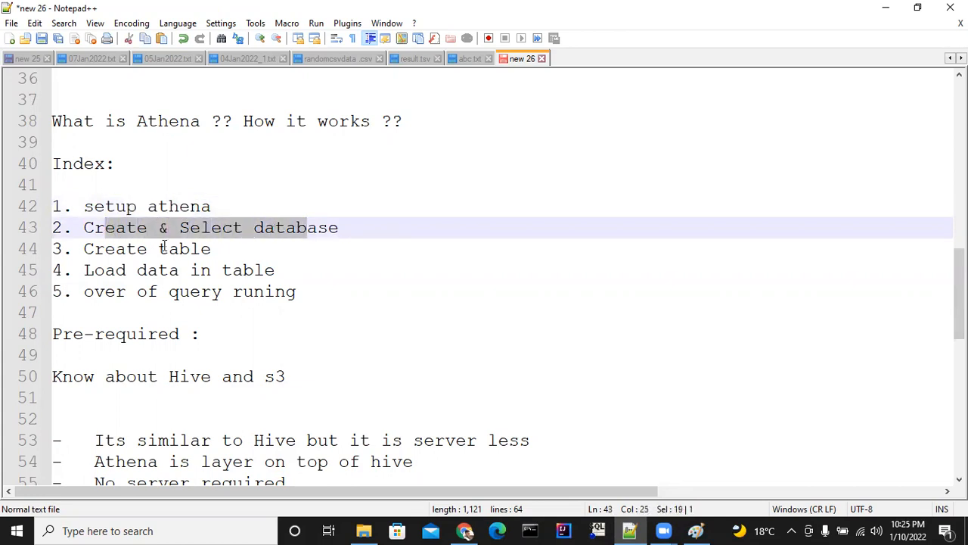
Switch to the Athena query editor to check the selected test database, and return to the "Create table" item in the Notepad++ notes.
click(631, 528)
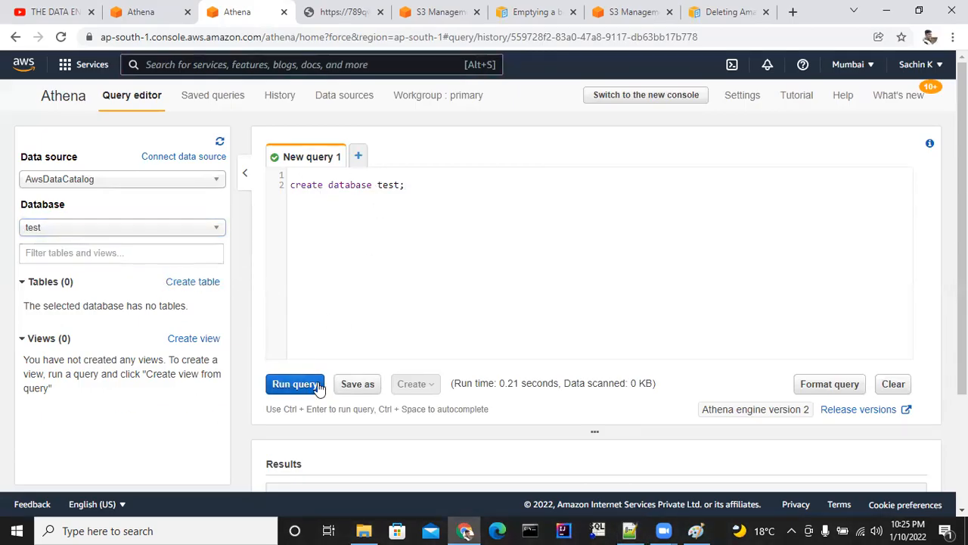
click(295, 384)
scroll(246, 333, up, 1)
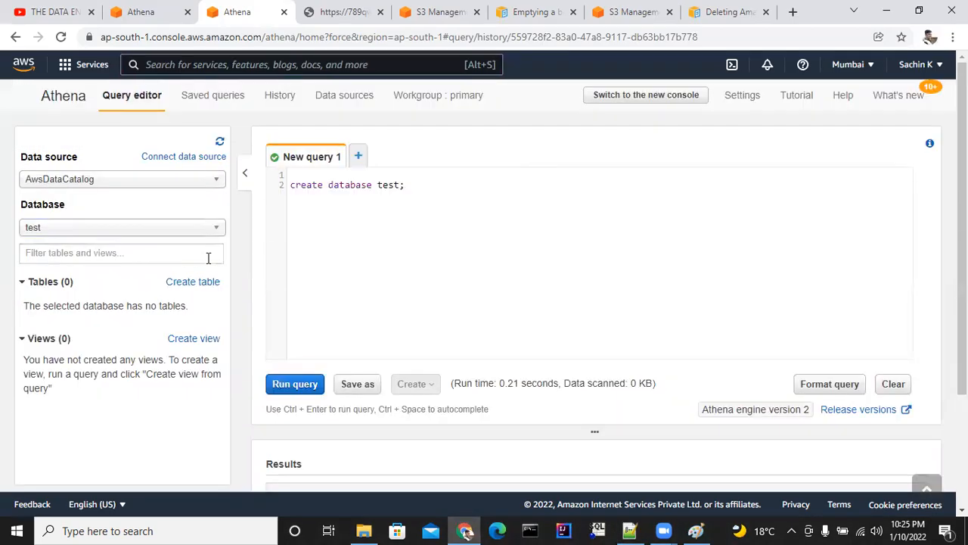
click(114, 227)
click(103, 279)
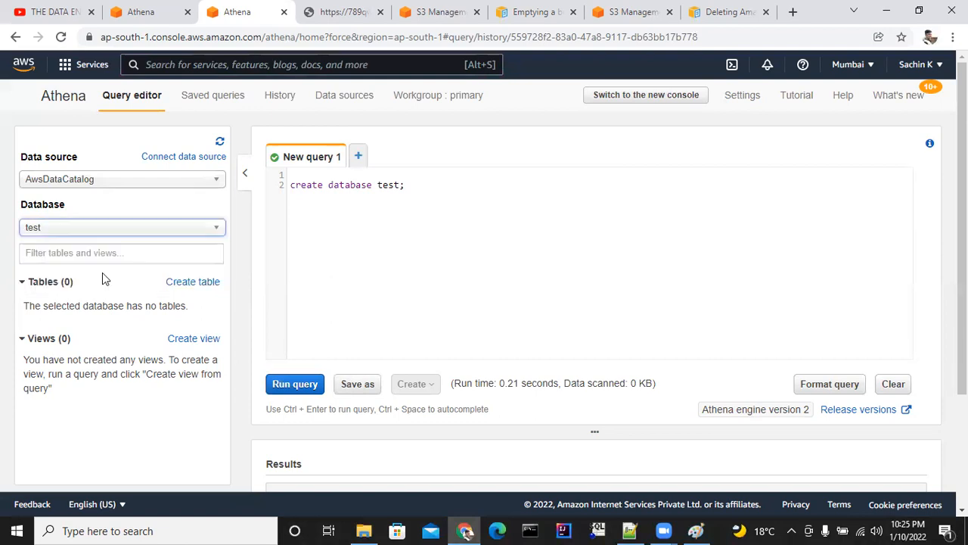
click(629, 531)
drag(115, 249, 158, 249)
Return to Athena in Chrome and start a new table from S3 bucket data, named abc123 in the test database.
click(638, 530)
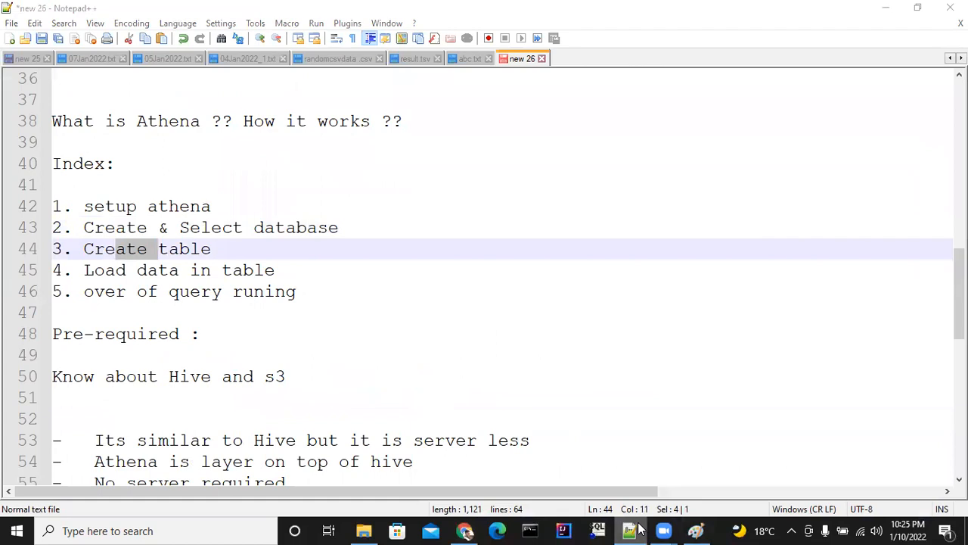
click(209, 285)
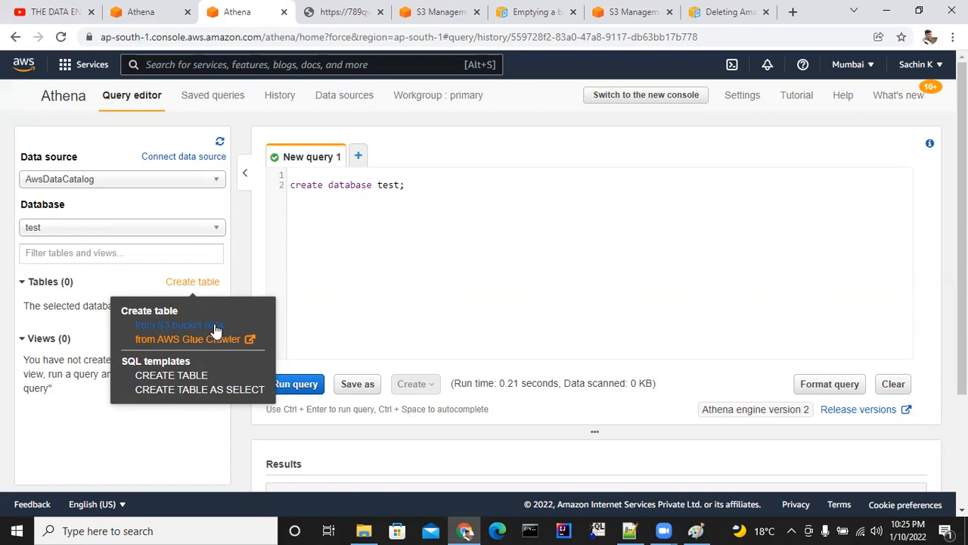
click(216, 326)
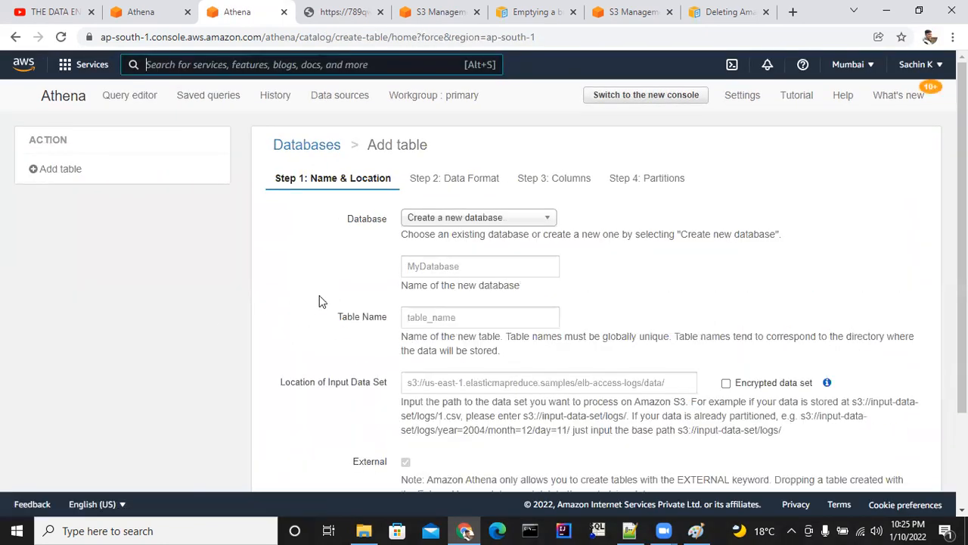
click(514, 219)
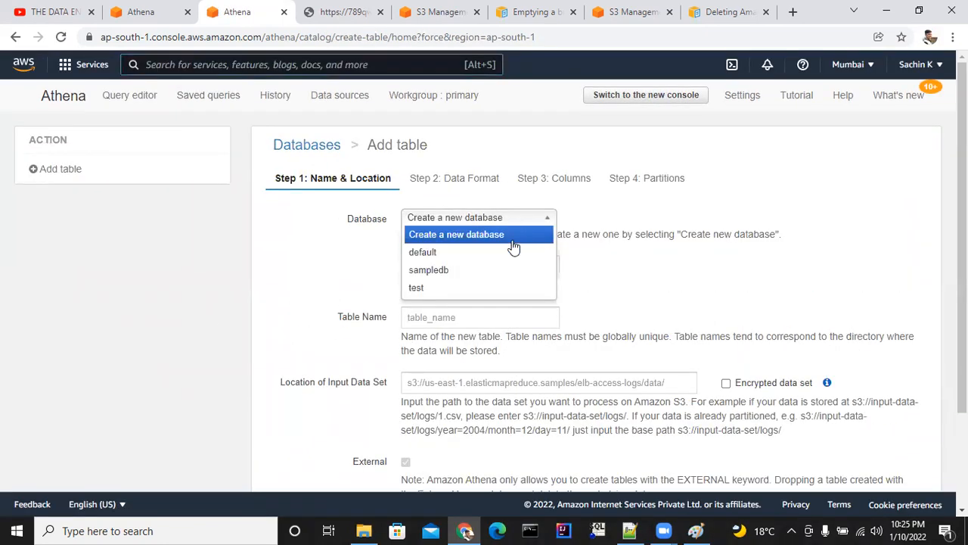
click(508, 290)
click(479, 269)
click(477, 297)
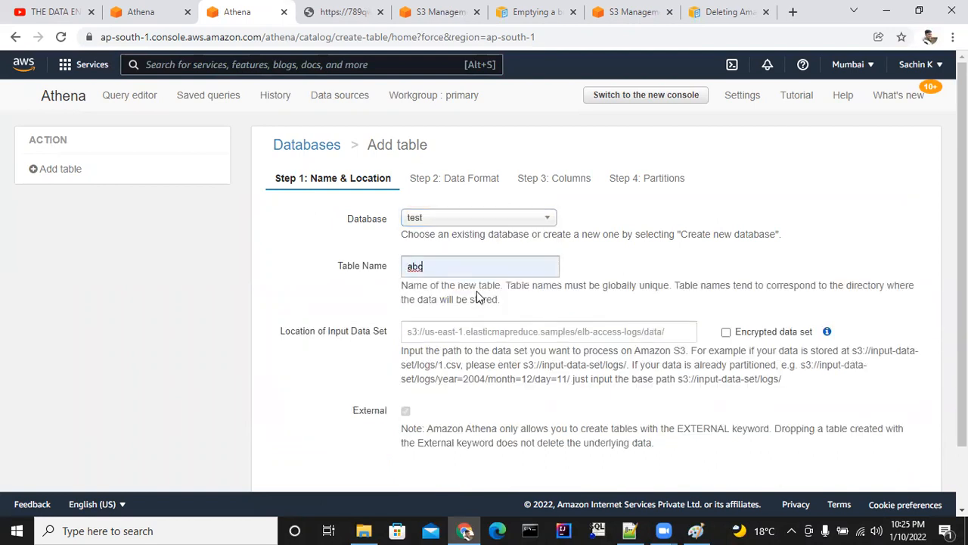
text(123)
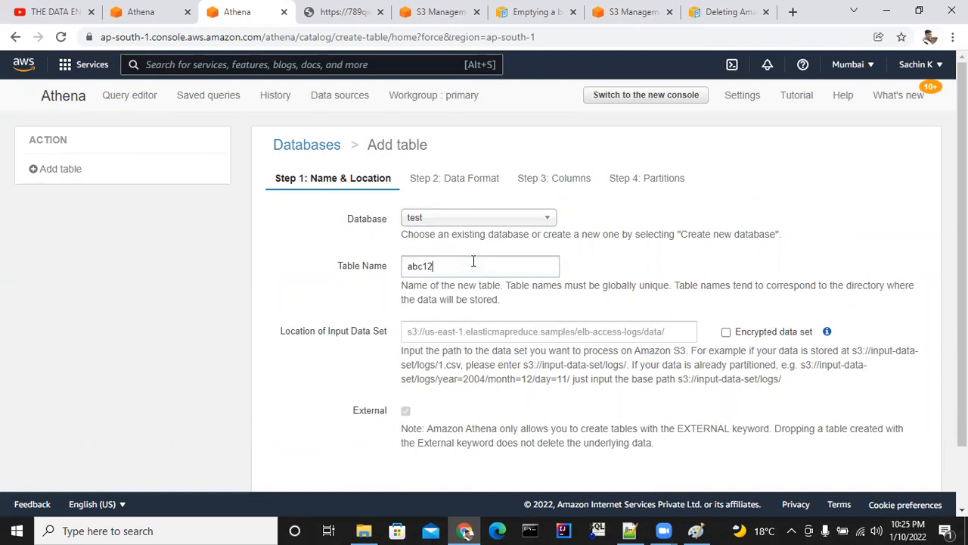
Open the Amazon S3 console in a separate browser tab, keeping the Add table form open.
click(497, 332)
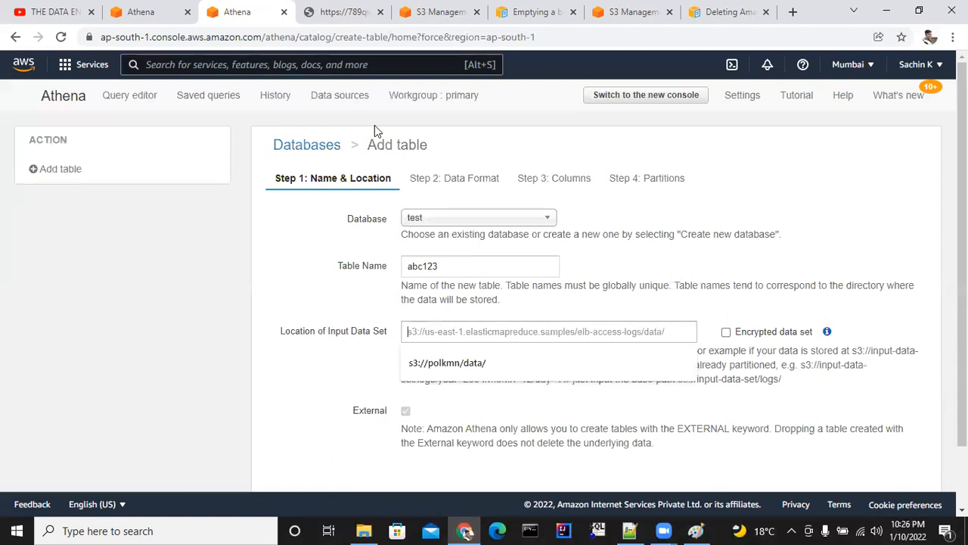
click(93, 65)
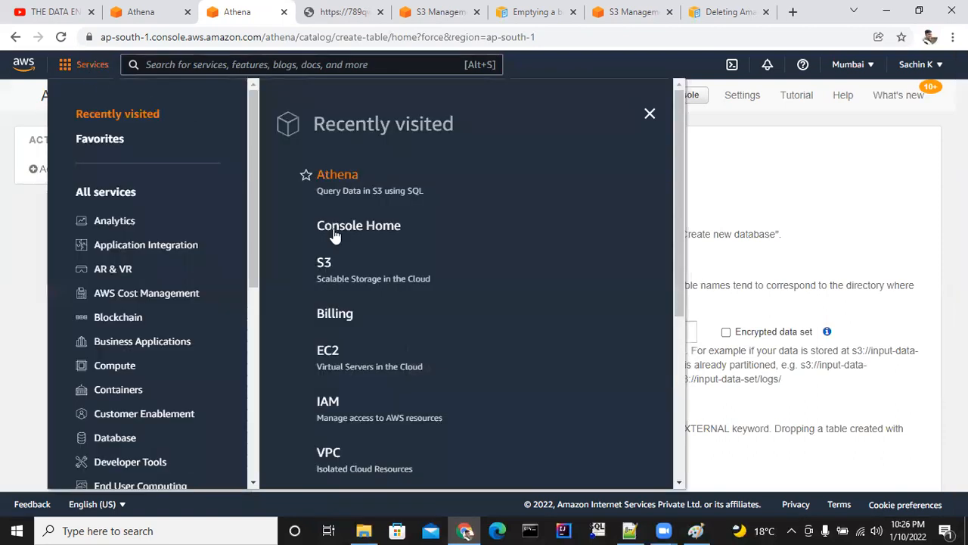
middle_click(325, 264)
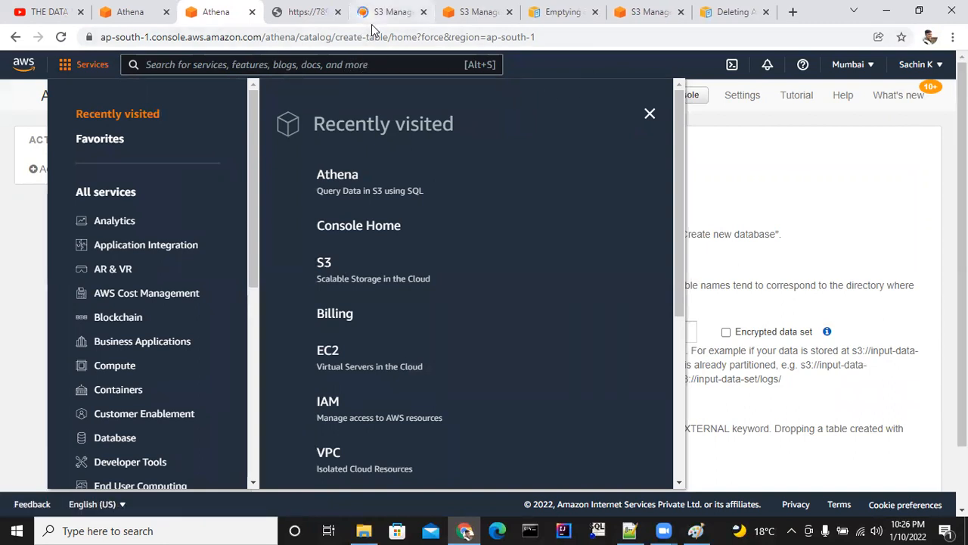
click(648, 113)
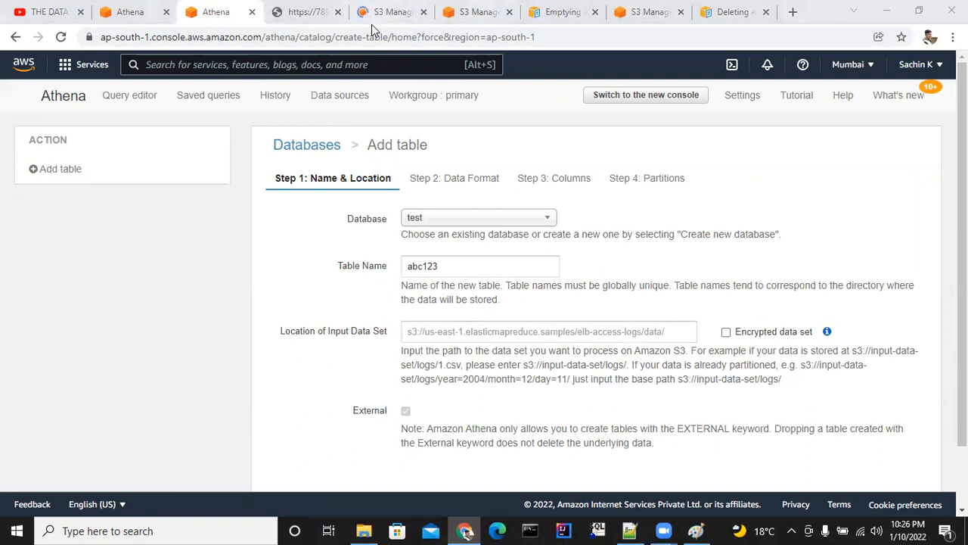
click(371, 23)
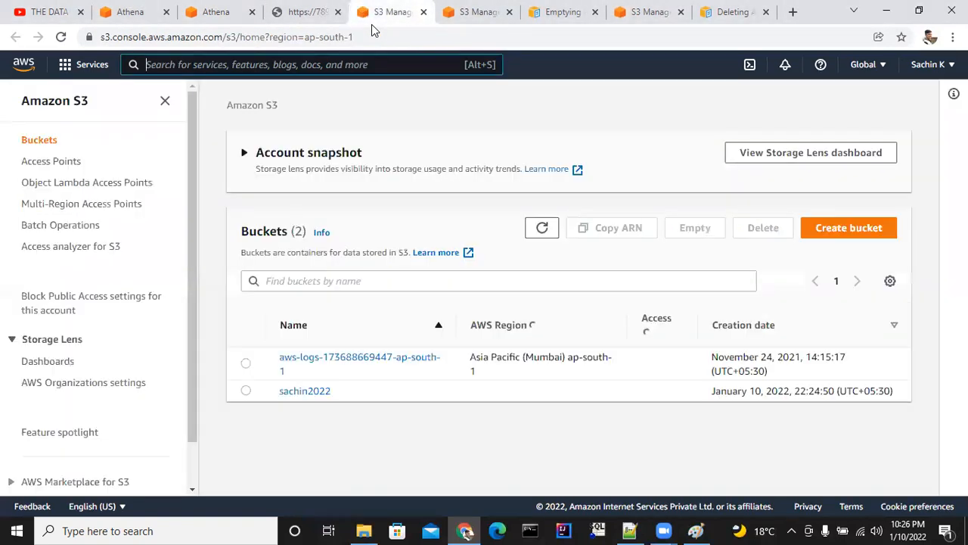
Open the bucket created on January 10, 2022, look inside its temp folder and return to the bucket's top level.
click(328, 390)
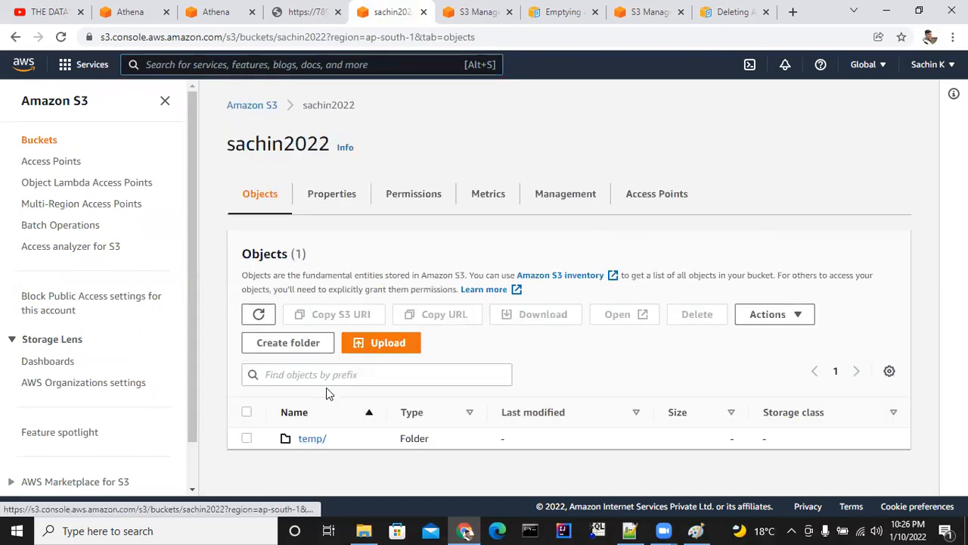
click(312, 440)
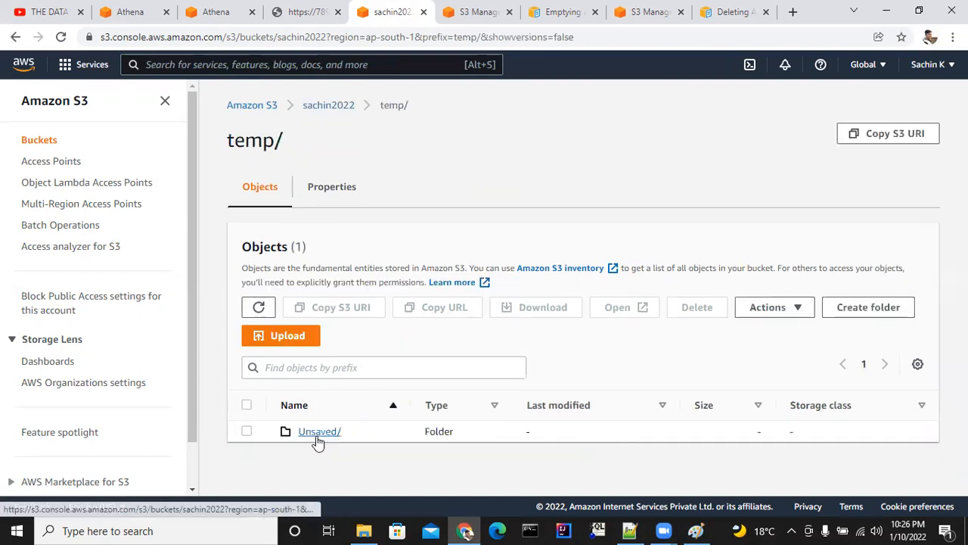
click(329, 110)
Create a folder named asd at the top level of the bucket.
click(298, 342)
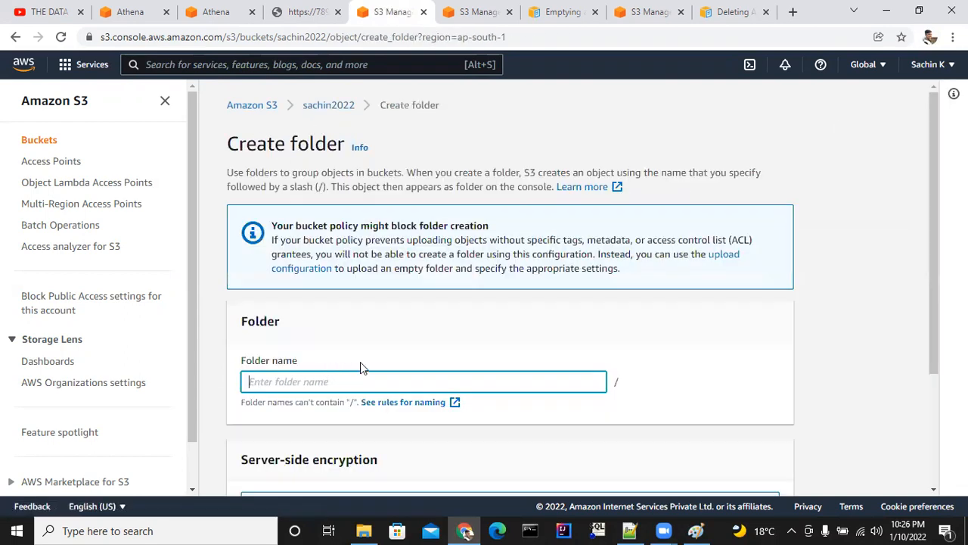
scroll(378, 302, down, 2)
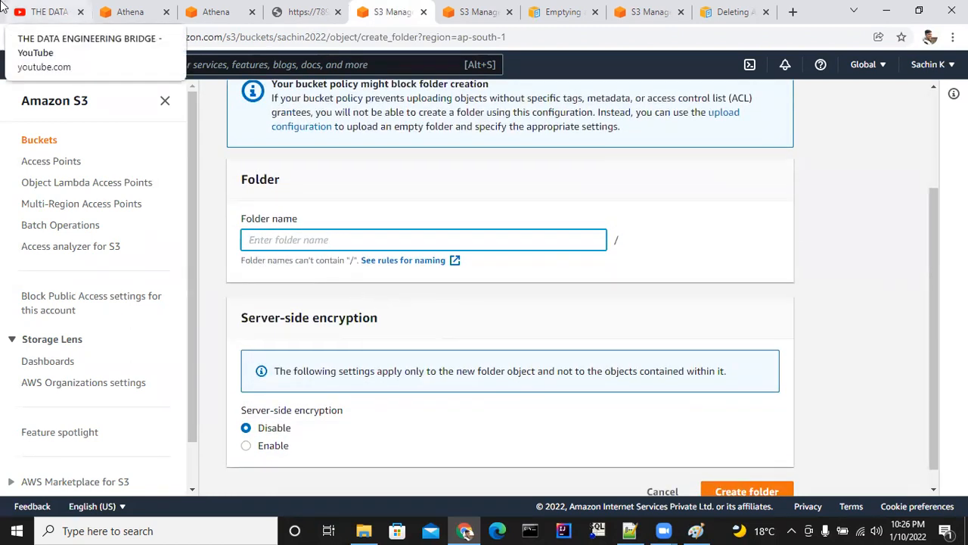
text(asd)
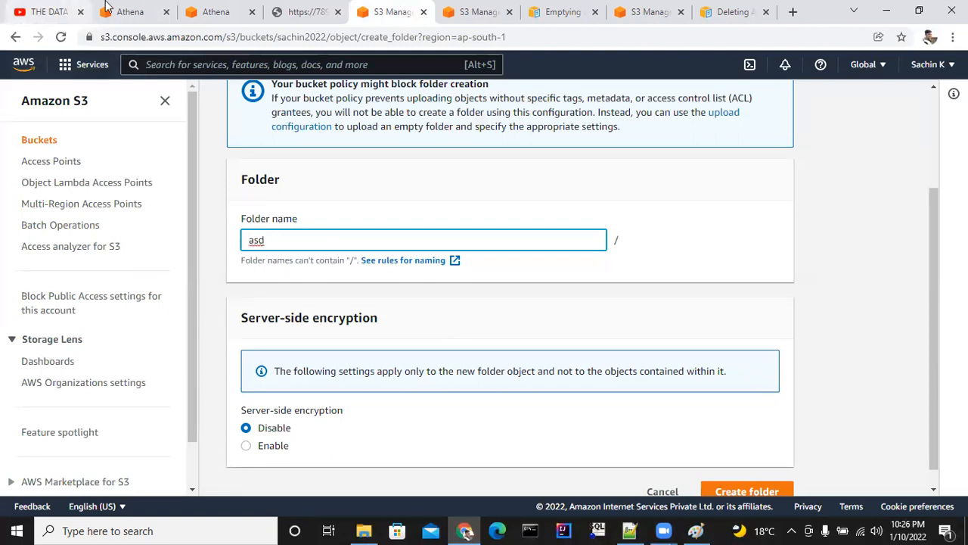
scroll(740, 440, down, 1)
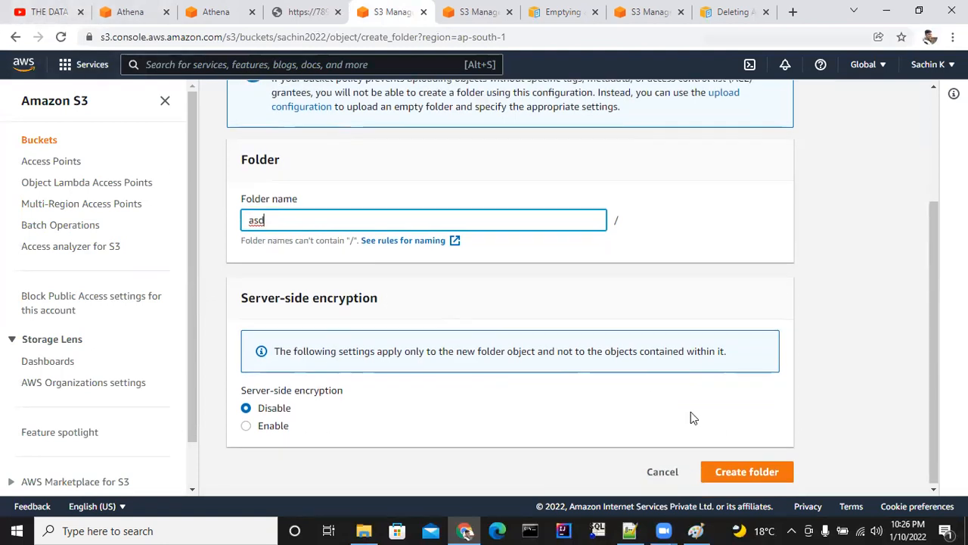
click(746, 469)
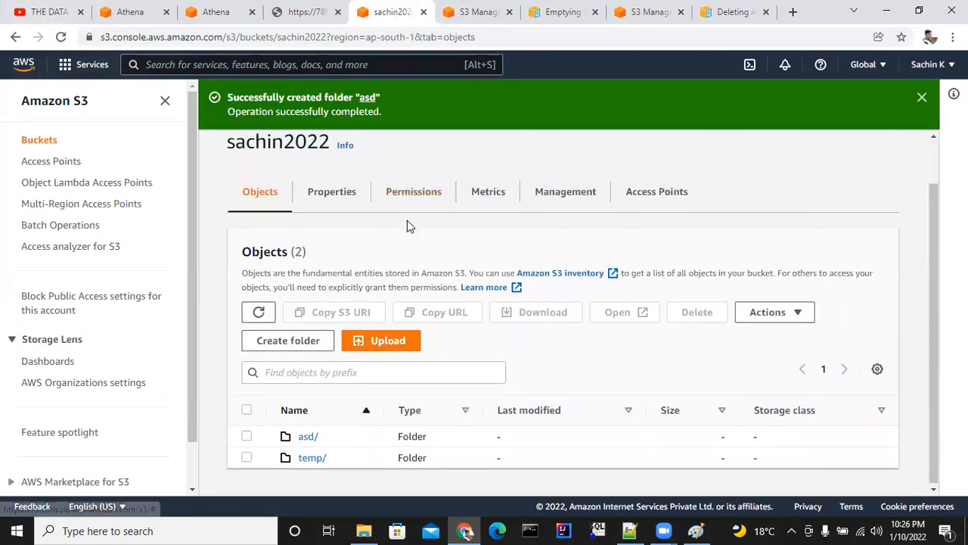
Upload abc.txt from Downloads into the asd folder, check the upload status and close it.
click(309, 435)
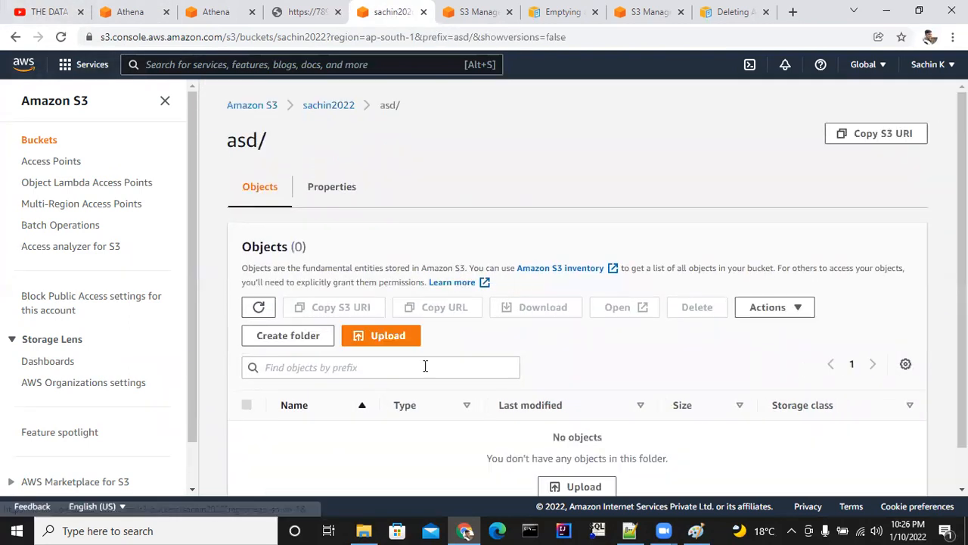
click(595, 452)
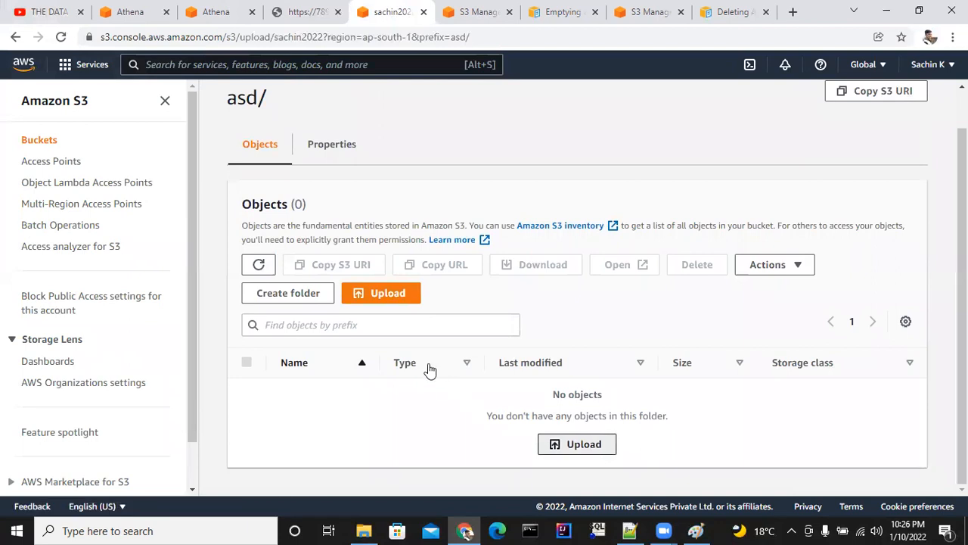
click(486, 292)
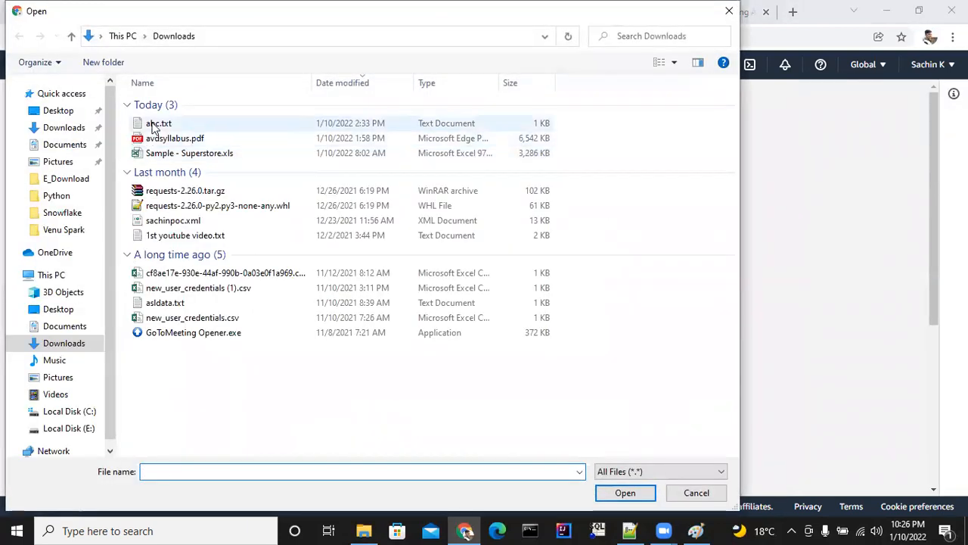
click(158, 124)
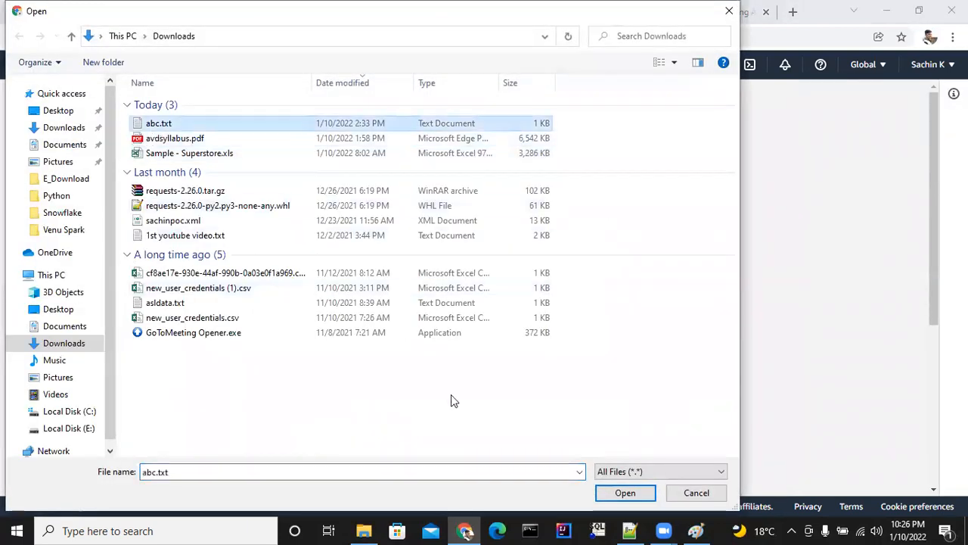
click(646, 492)
scroll(387, 404, down, 3)
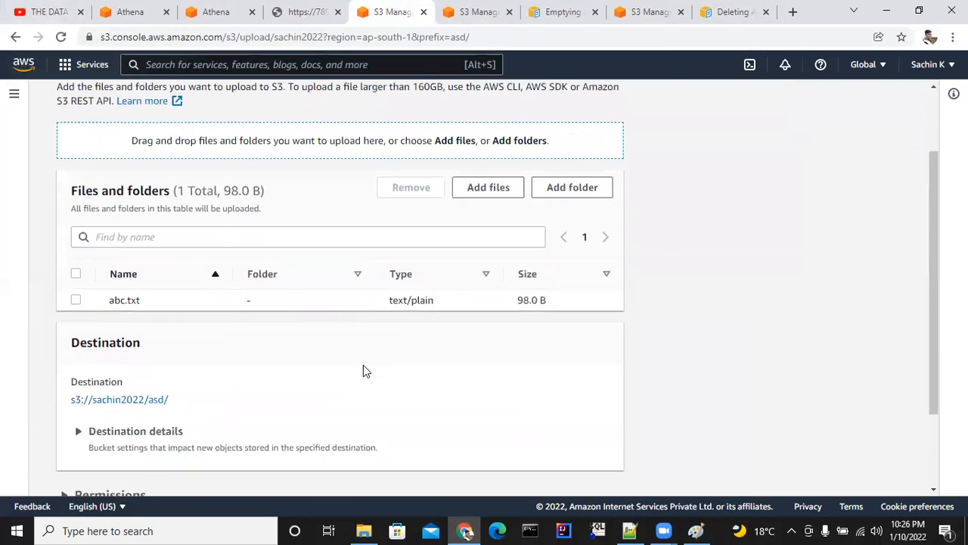
scroll(411, 363, up, 1)
scroll(533, 371, down, 2)
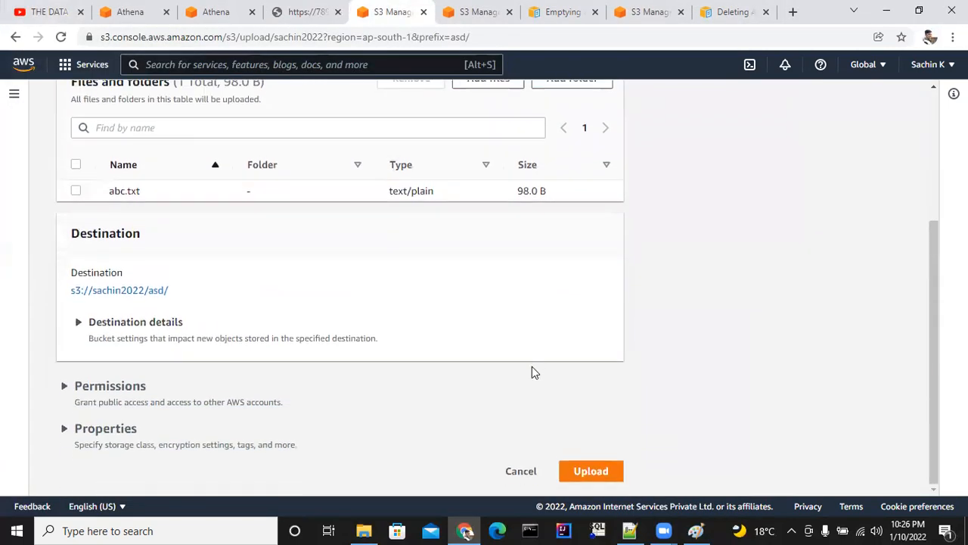
click(591, 471)
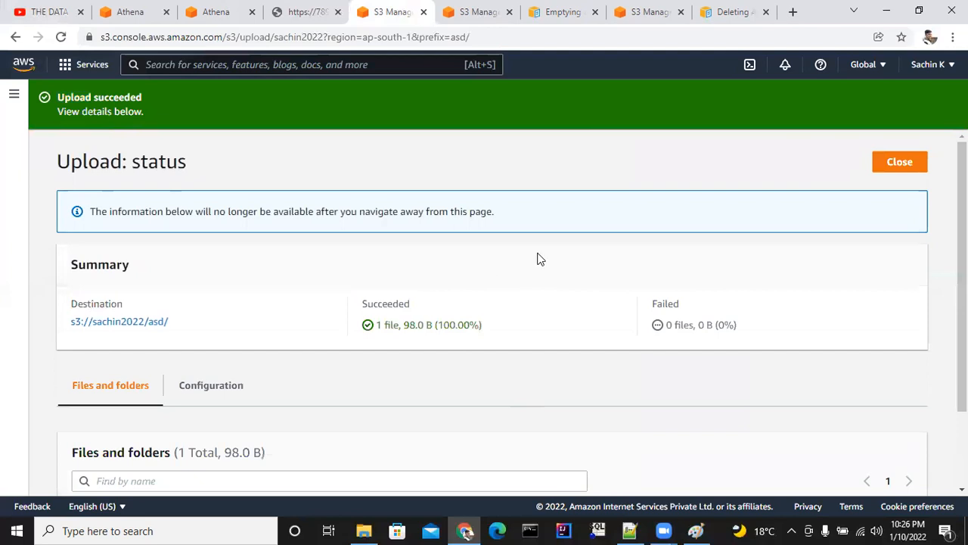
scroll(539, 265, down, 1)
scroll(547, 310, up, 3)
click(900, 161)
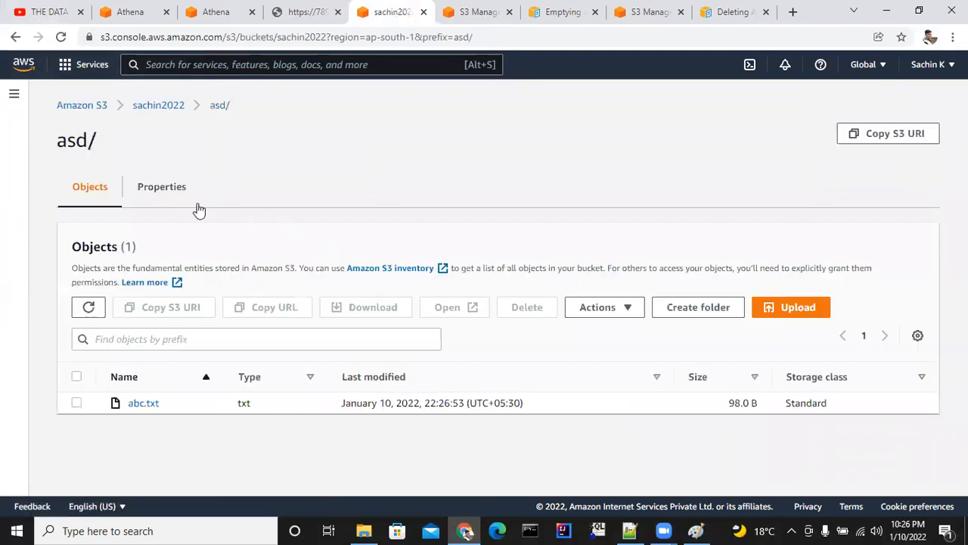
Copy the asd folder's S3 URI and paste it as the input data set location for table abc123 in Athena.
click(168, 198)
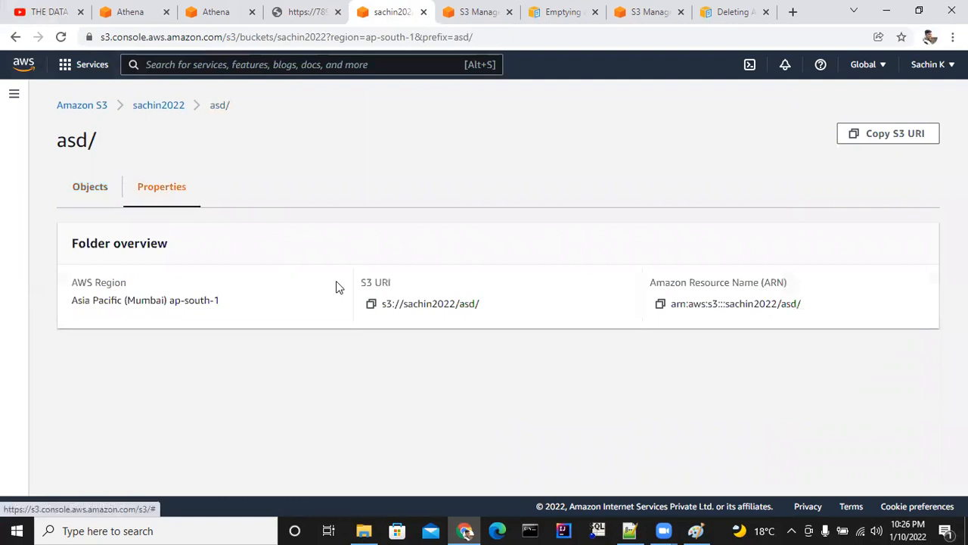
click(371, 304)
click(237, 16)
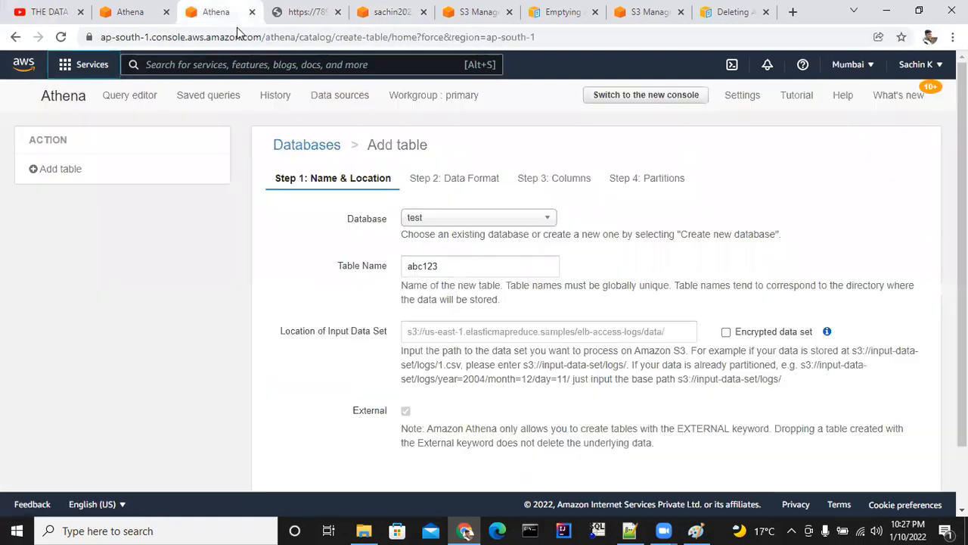
click(433, 327)
key(ctrl+v)
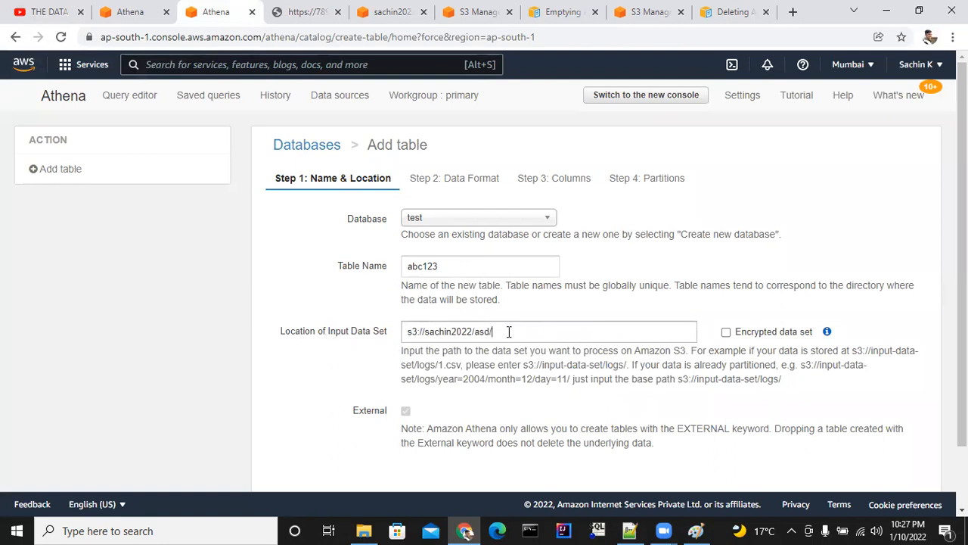
Proceed past the name and location settings and choose CSV as the data format of table abc123.
scroll(505, 336, down, 2)
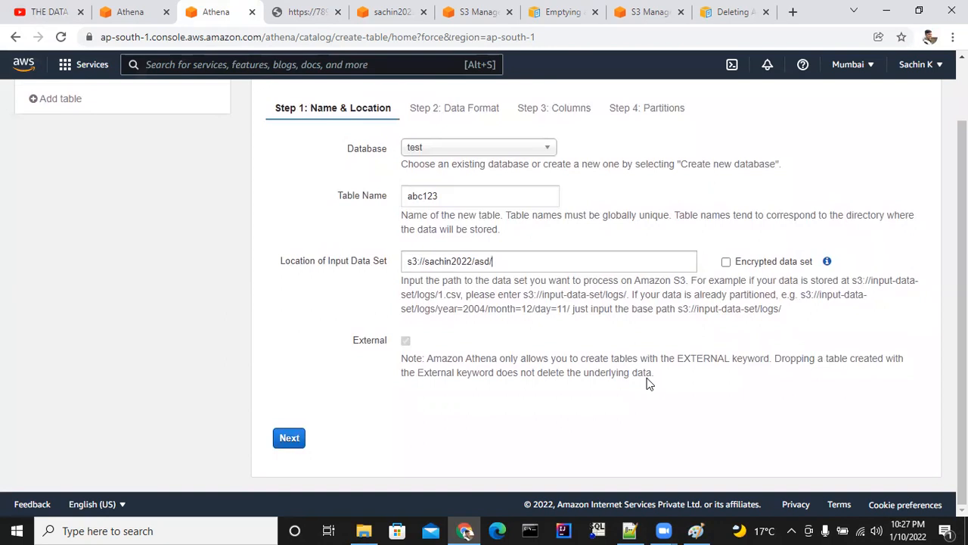
click(296, 438)
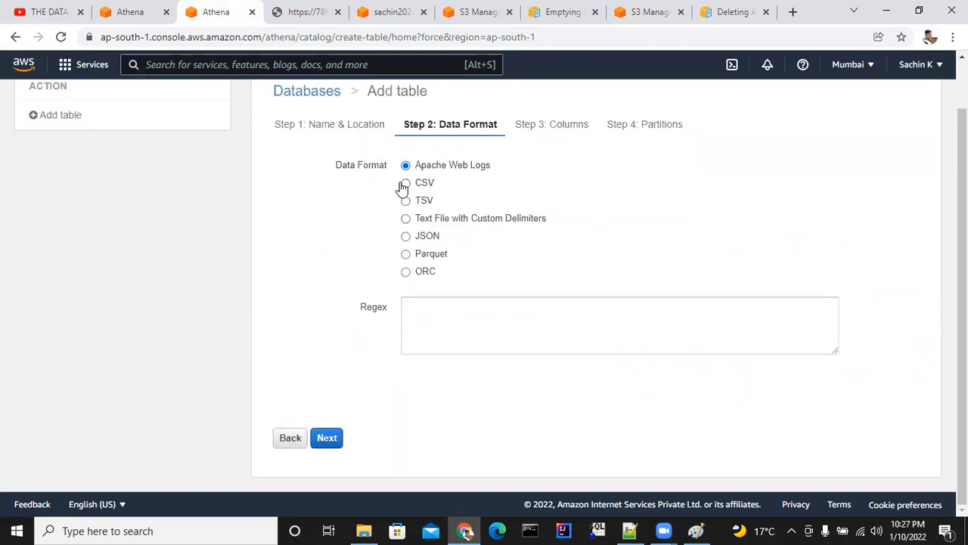
click(406, 184)
click(328, 439)
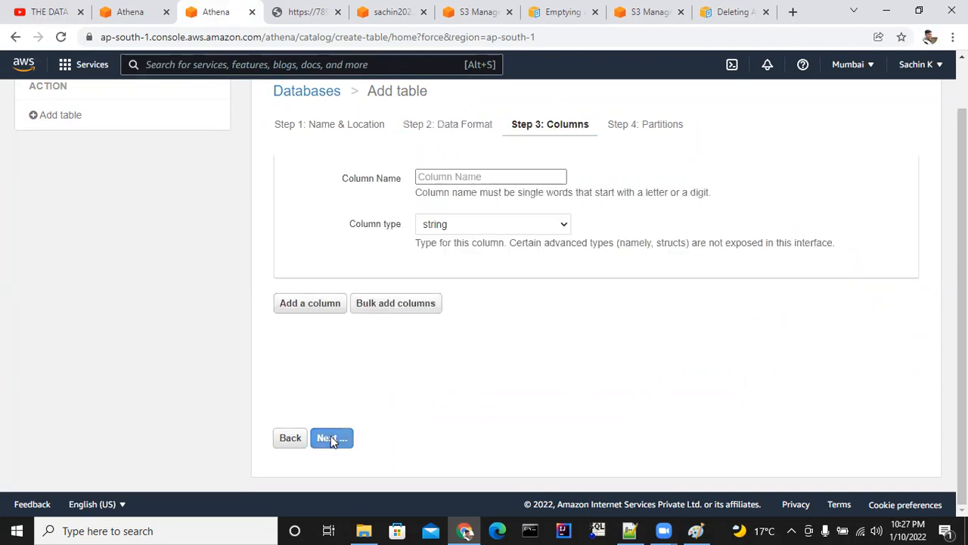
Define the first column as name with type string and add a second column.
click(467, 177)
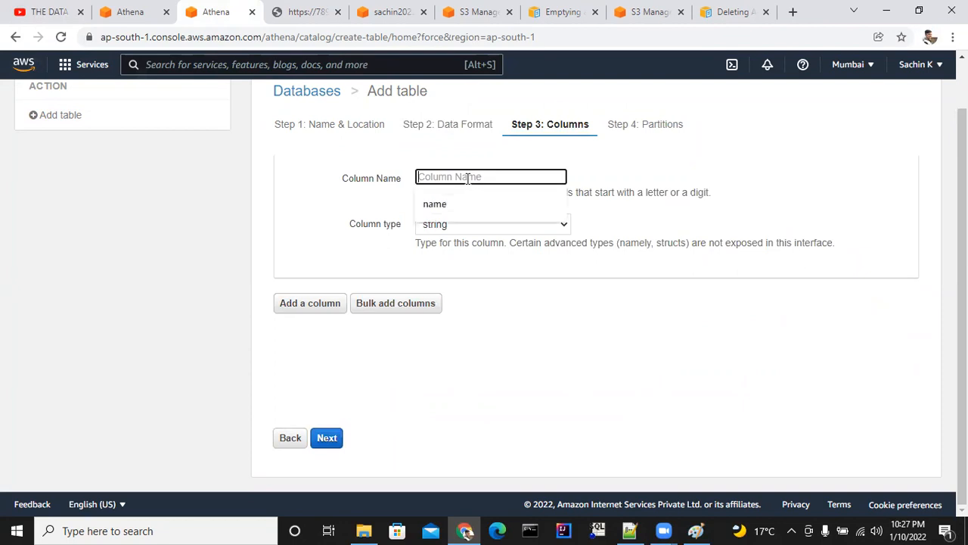
click(437, 205)
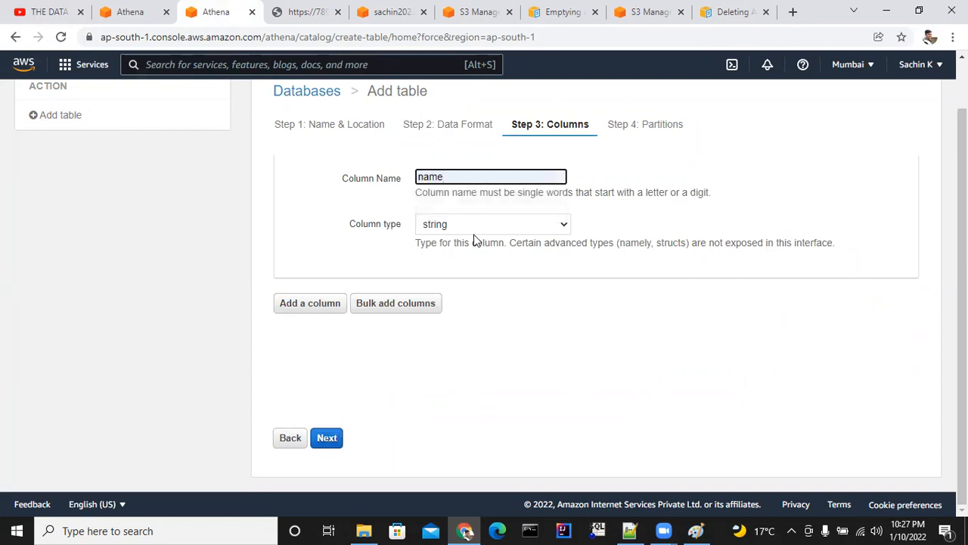
click(319, 305)
click(472, 314)
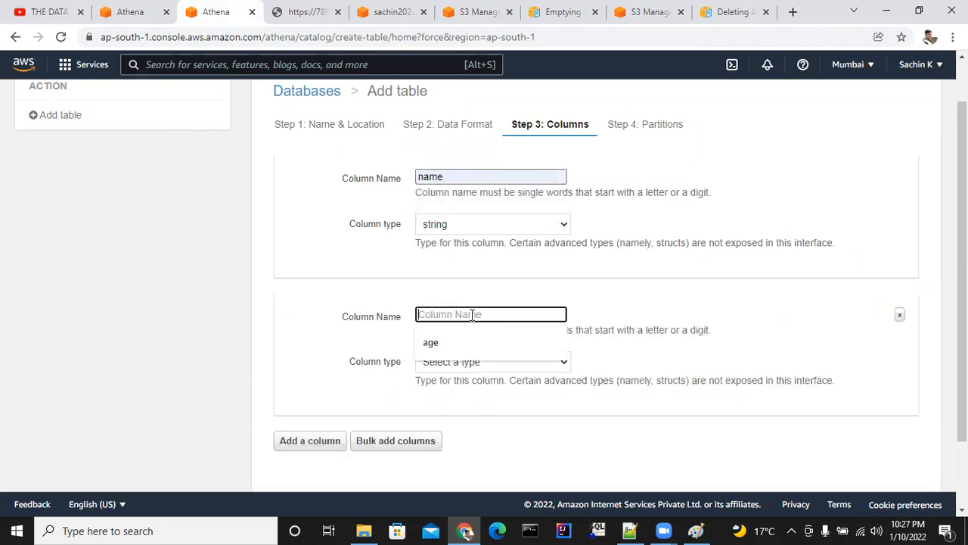
Open abc.txt from Downloads in Notepad++, check its header fields and return to Athena's table form in the browser.
click(364, 530)
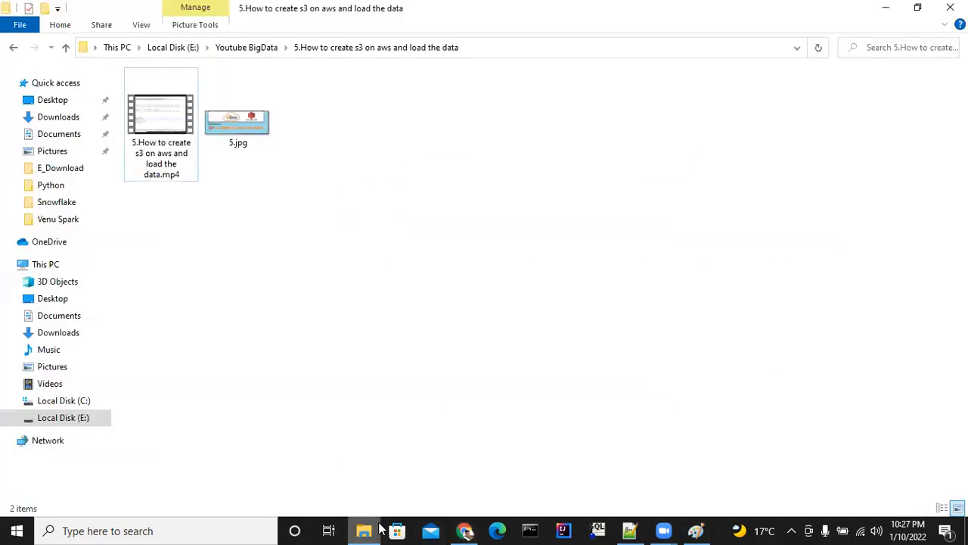
click(364, 530)
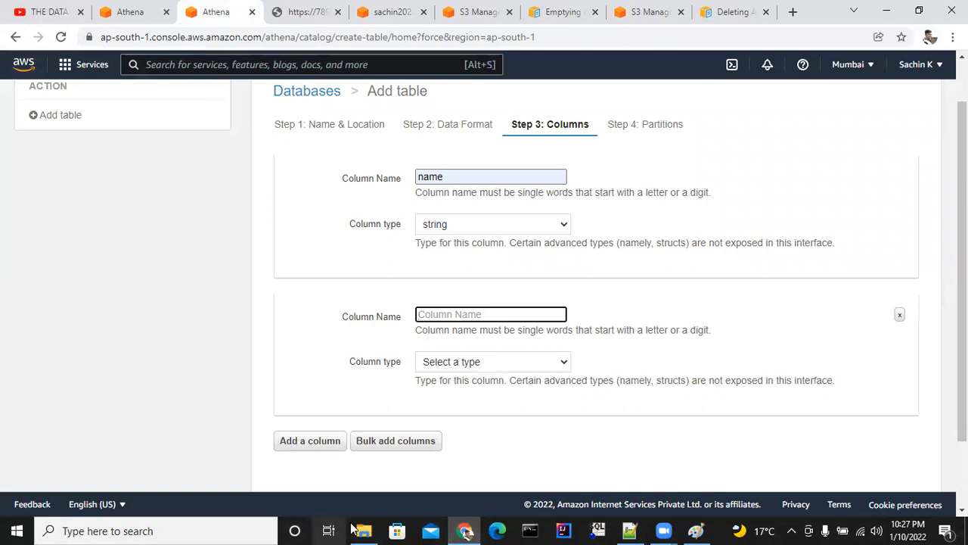
click(363, 530)
click(72, 121)
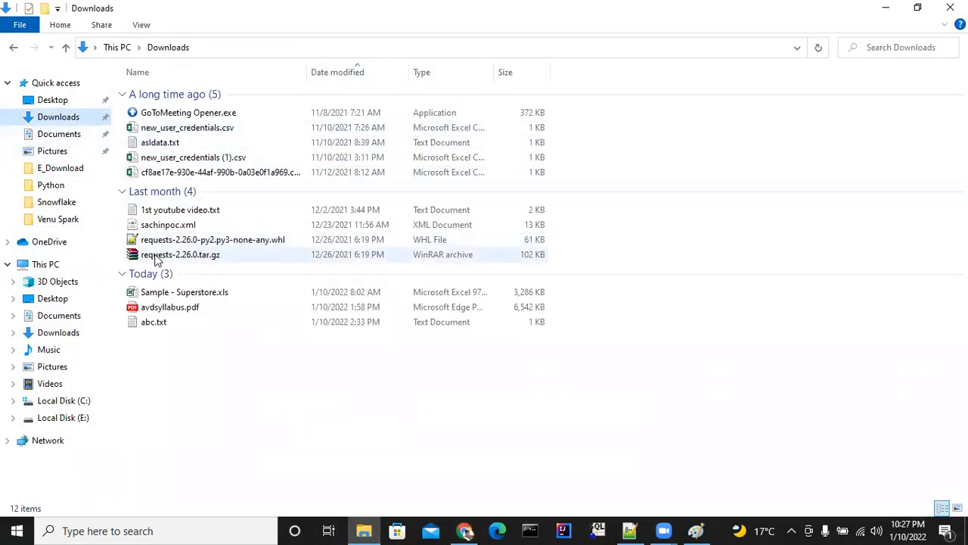
click(155, 328)
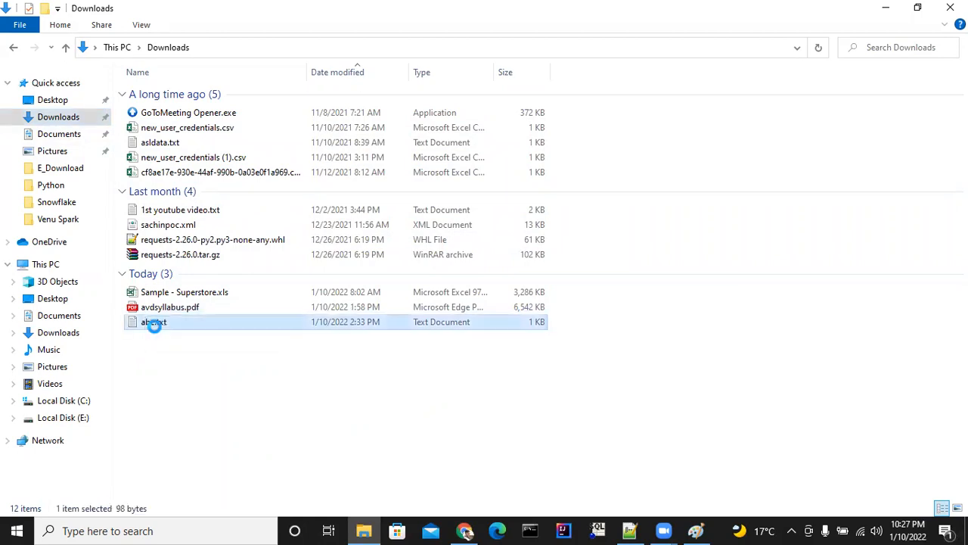
right_click(156, 332)
click(216, 232)
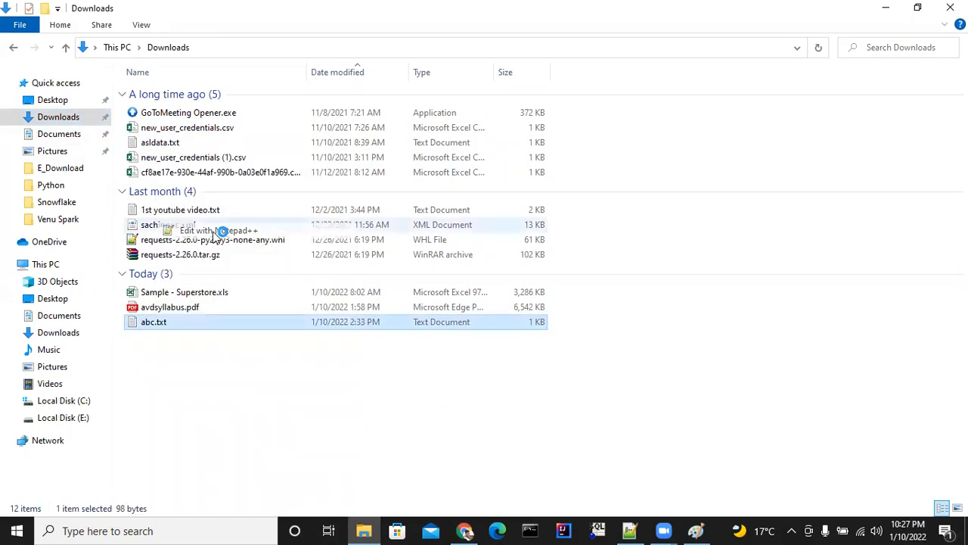
click(67, 81)
click(165, 82)
click(465, 530)
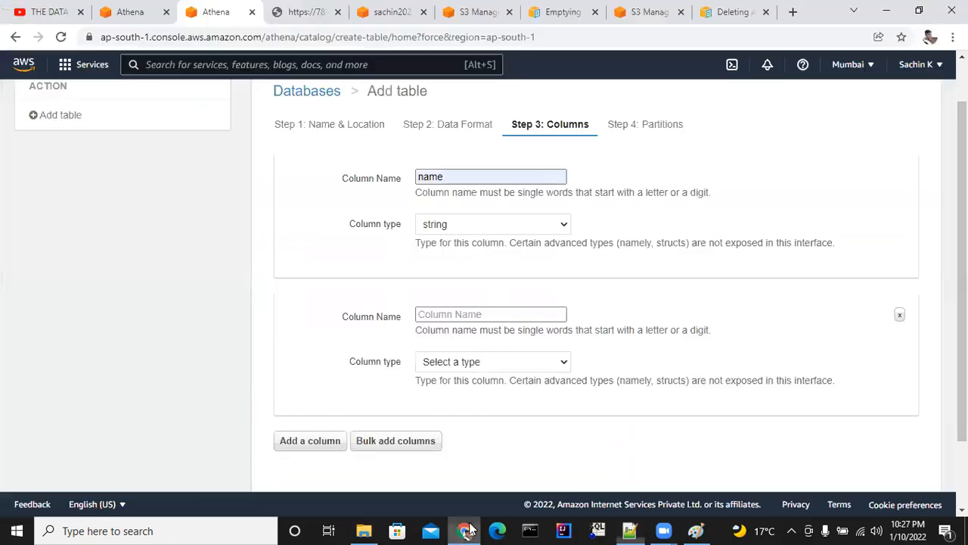
Name the second column age and set its type to int.
click(444, 316)
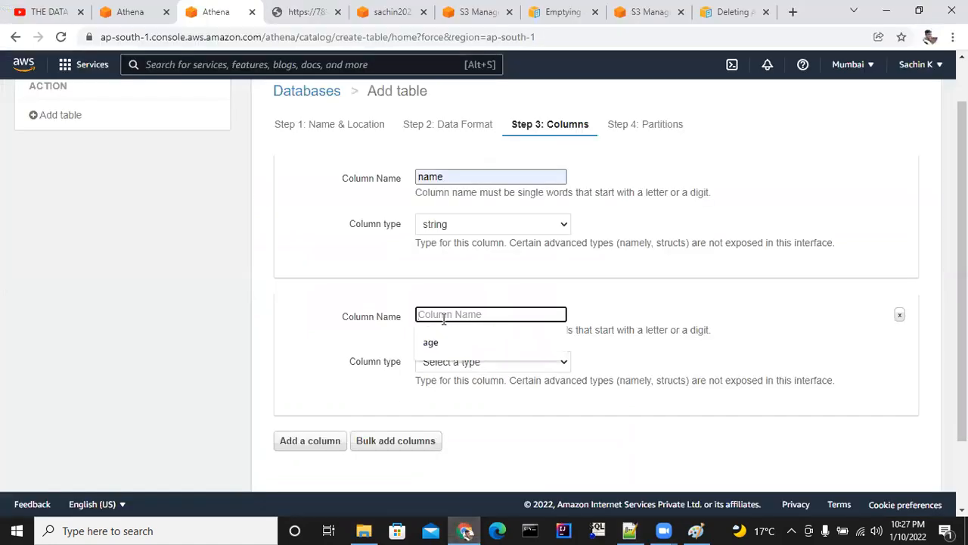
text(age)
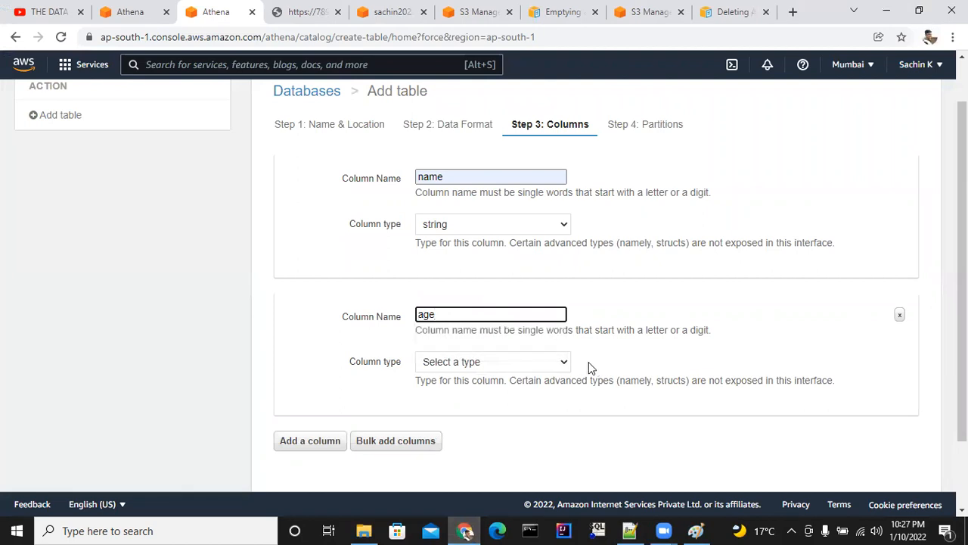
click(540, 364)
click(507, 224)
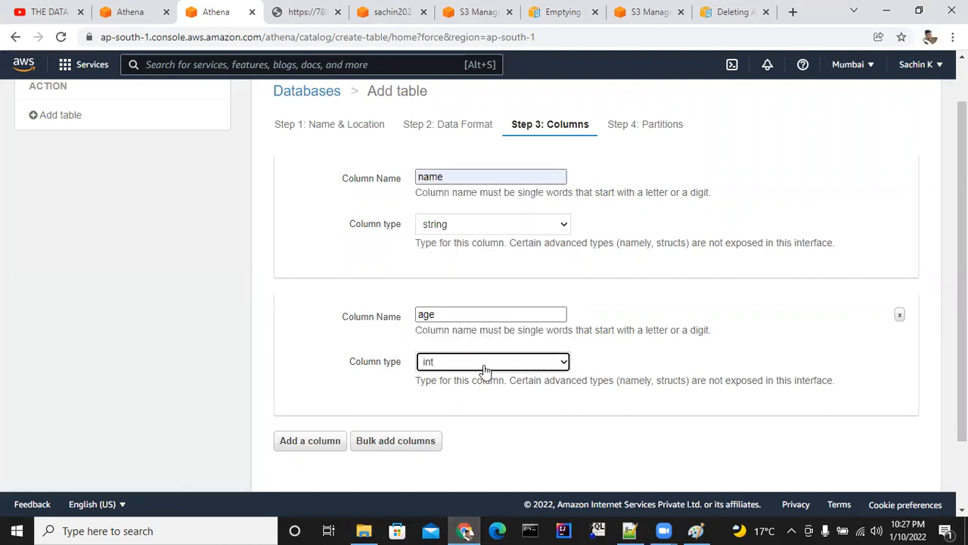
Add a third column named city and set its type to string.
click(326, 440)
scroll(454, 363, down, 2)
click(448, 310)
text(city)
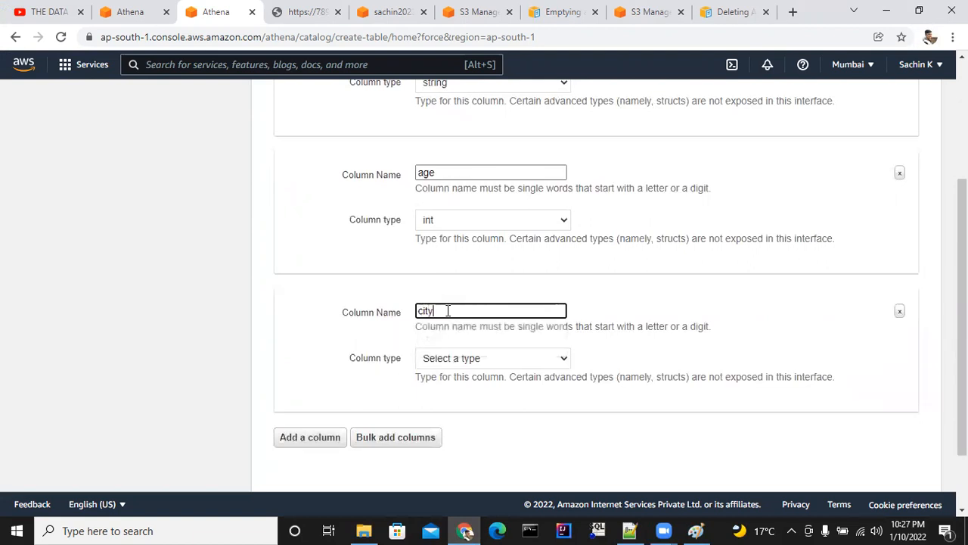
click(465, 357)
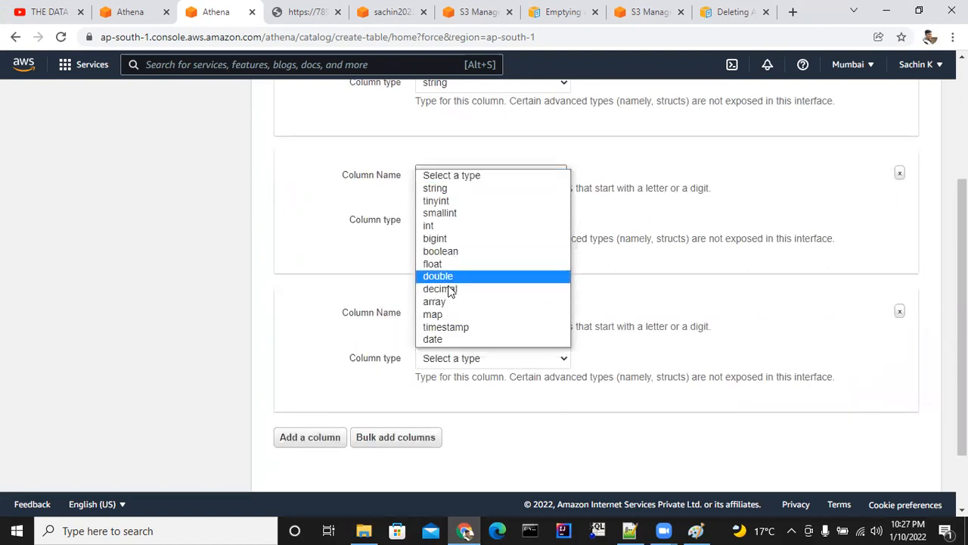
click(435, 187)
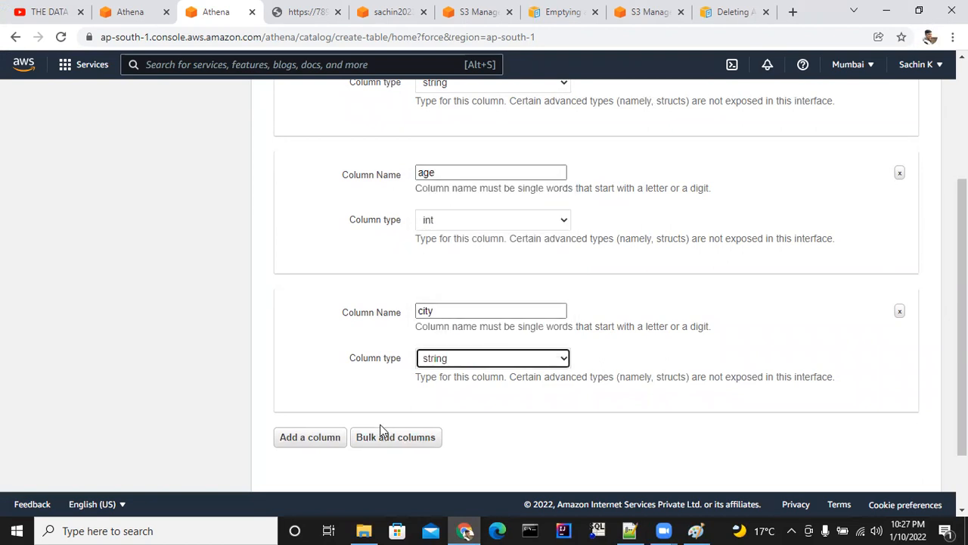
Create table abc123 without partitions and review the generated CREATE EXTERNAL TABLE statement.
scroll(445, 398, down, 2)
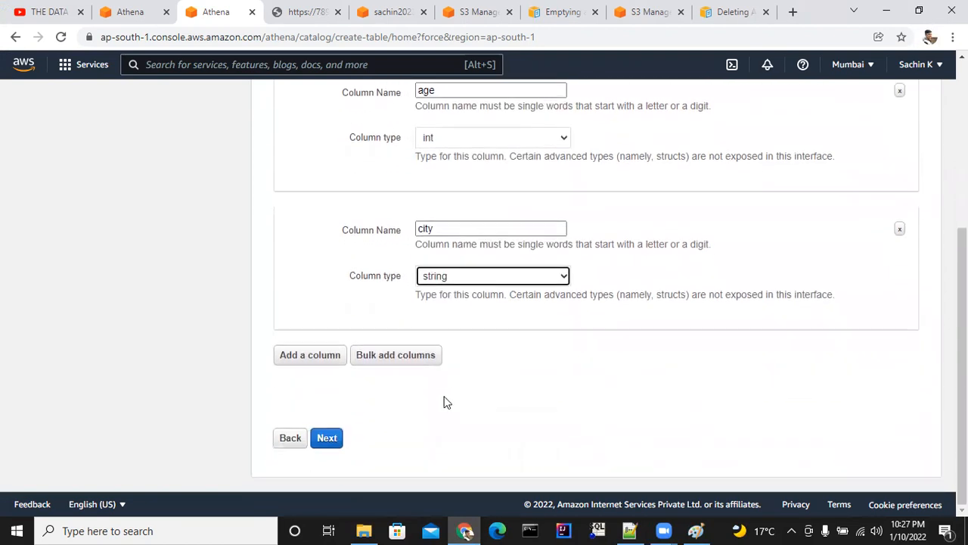
click(336, 444)
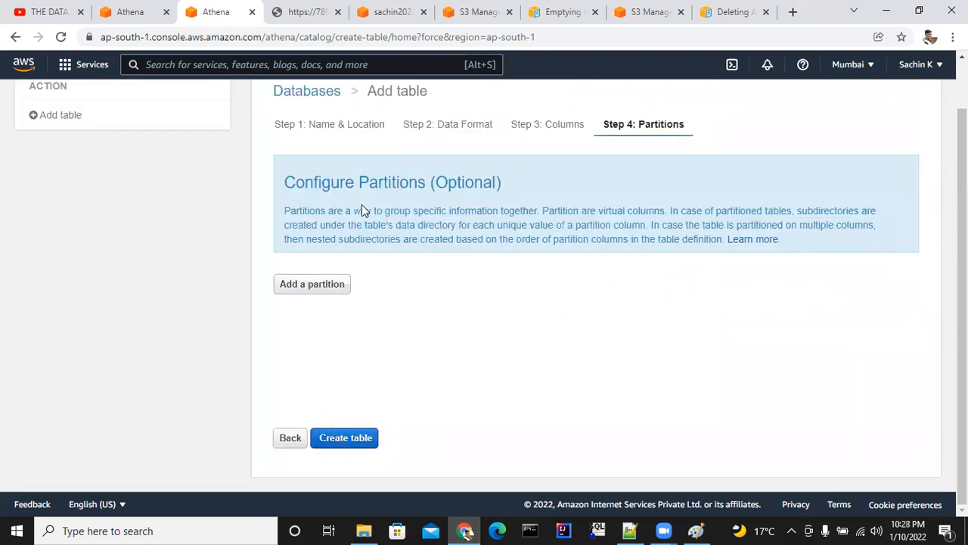
click(362, 436)
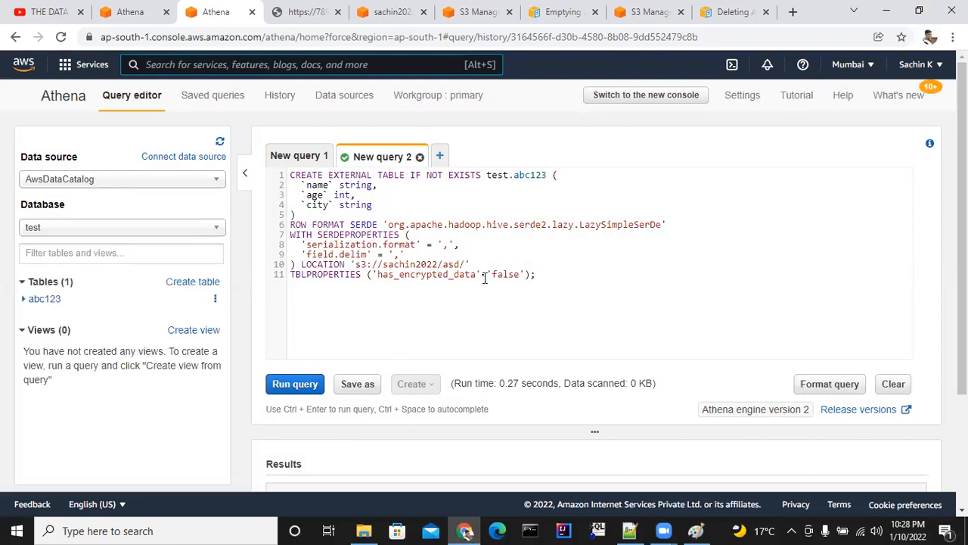
scroll(482, 307, down, 2)
scroll(481, 307, up, 2)
drag(515, 175, 544, 173)
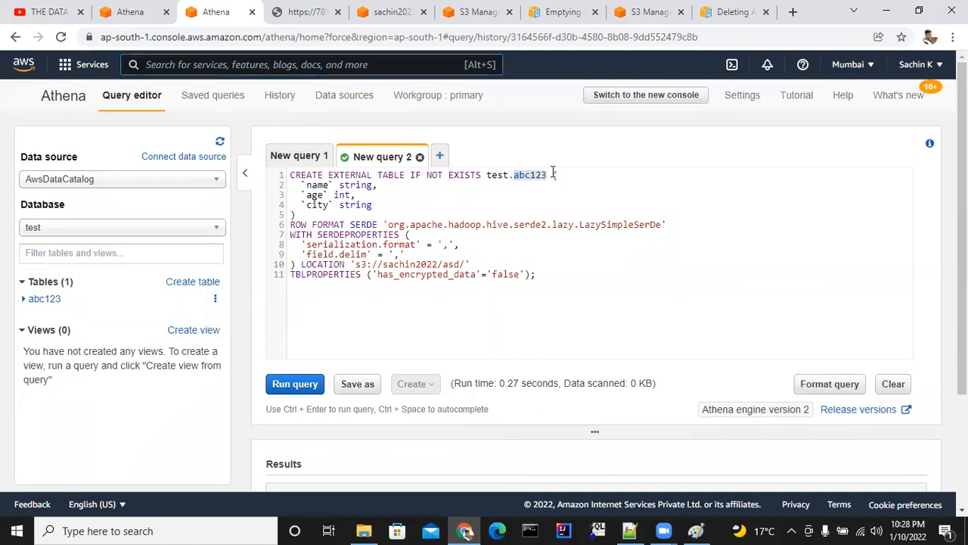
In New query 1, add the statement "select * from abc123;" above the create database statement.
click(323, 155)
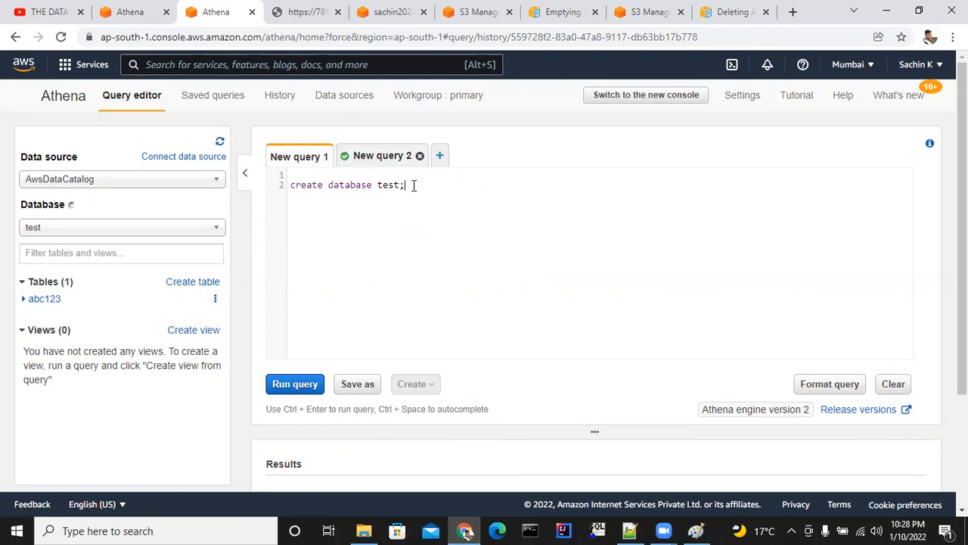
key(Return)
key(Return)
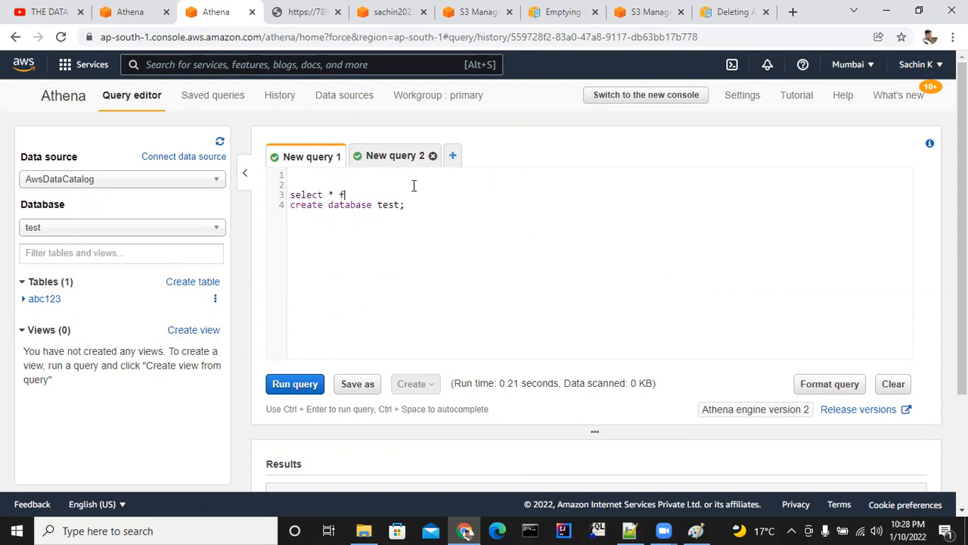
text(abc123;)
key(Return)
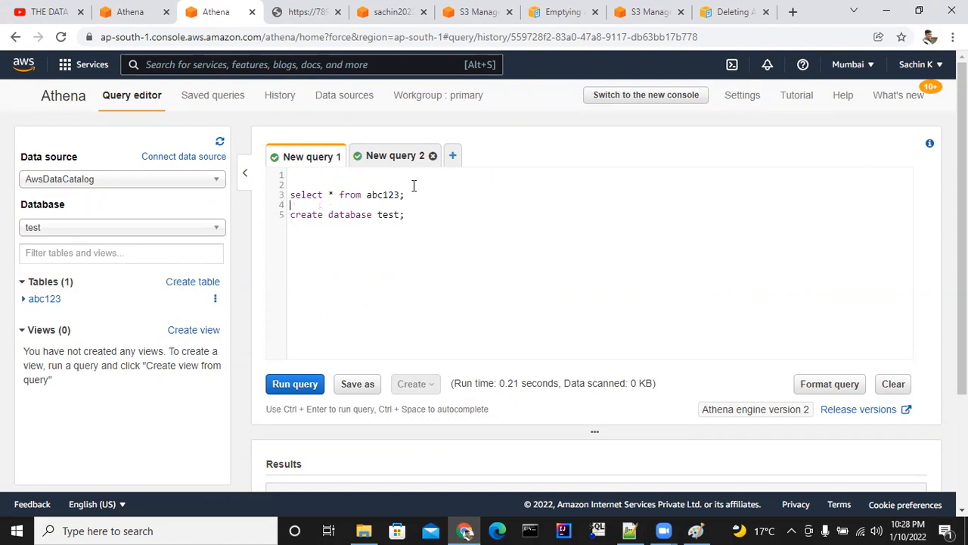
Run only the select statement on abc123 and examine the first row of the results.
drag(417, 196, 290, 195)
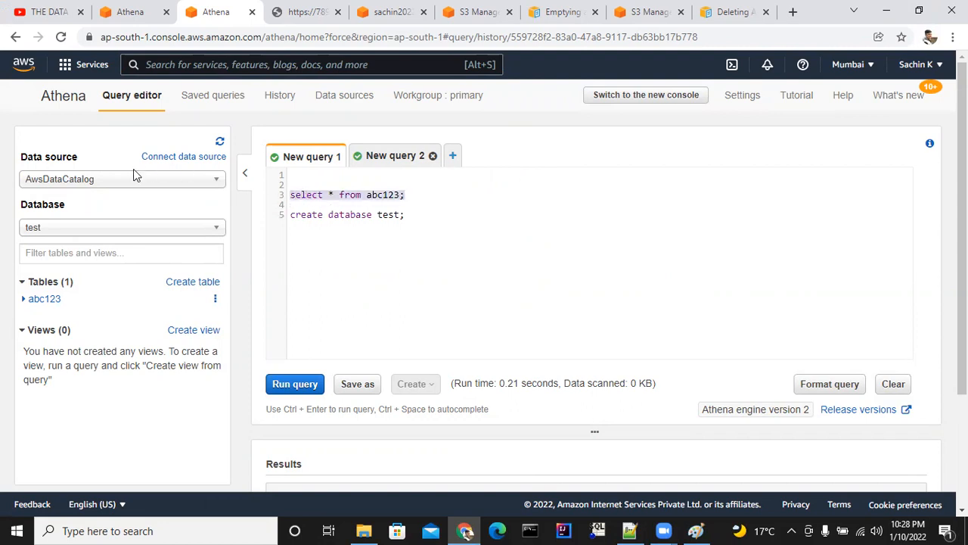
click(294, 381)
scroll(475, 303, down, 3)
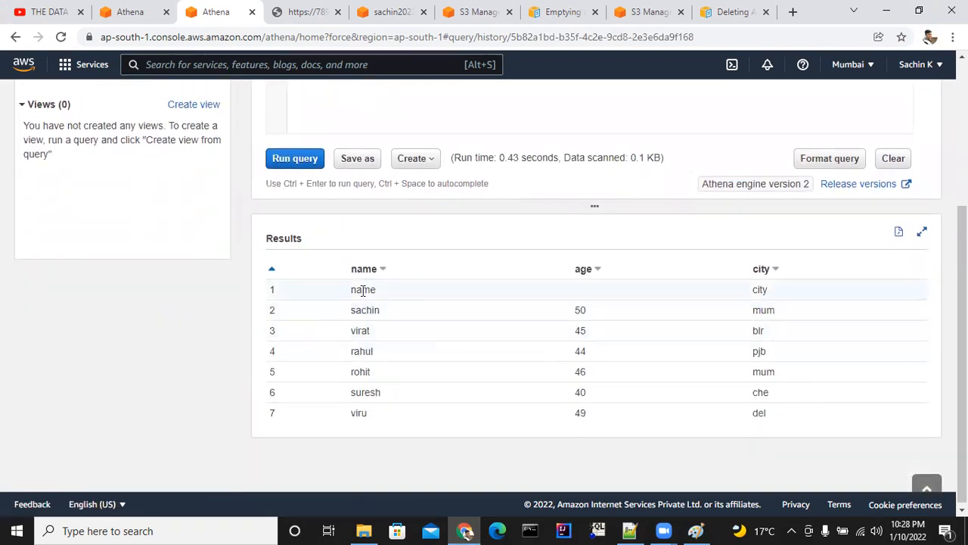
drag(369, 290, 382, 293)
click(576, 292)
scroll(514, 251, up, 3)
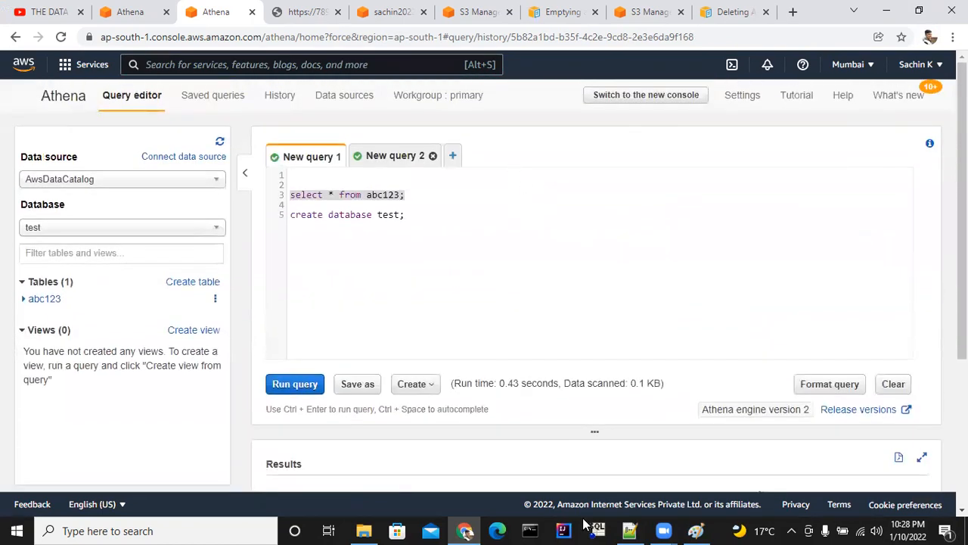
Compare the header note in the new 26 notes with the header line of abc.txt in Notepad++, and minimize Notepad++.
click(629, 530)
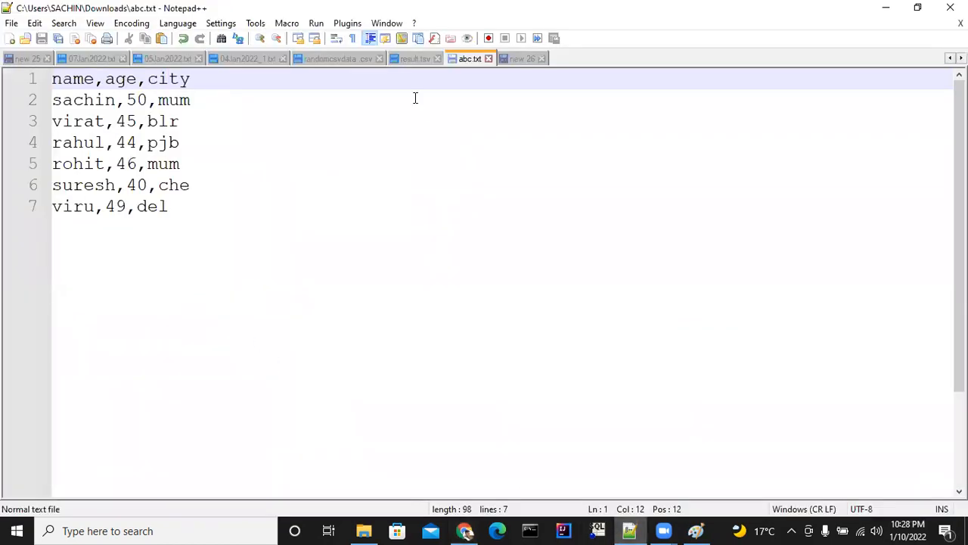
click(520, 59)
scroll(265, 347, down, 2)
scroll(265, 346, down, 1)
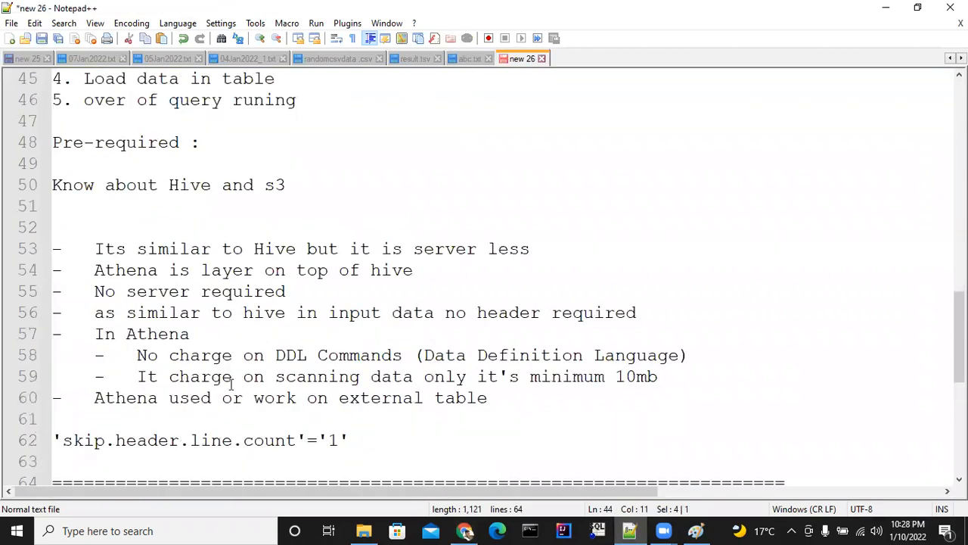
drag(190, 312, 615, 312)
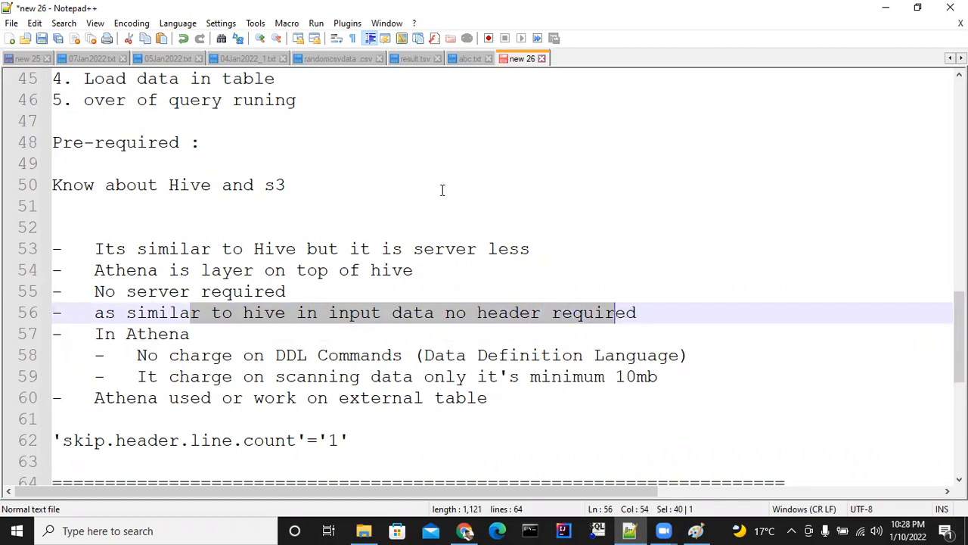
click(470, 57)
drag(80, 78, 148, 79)
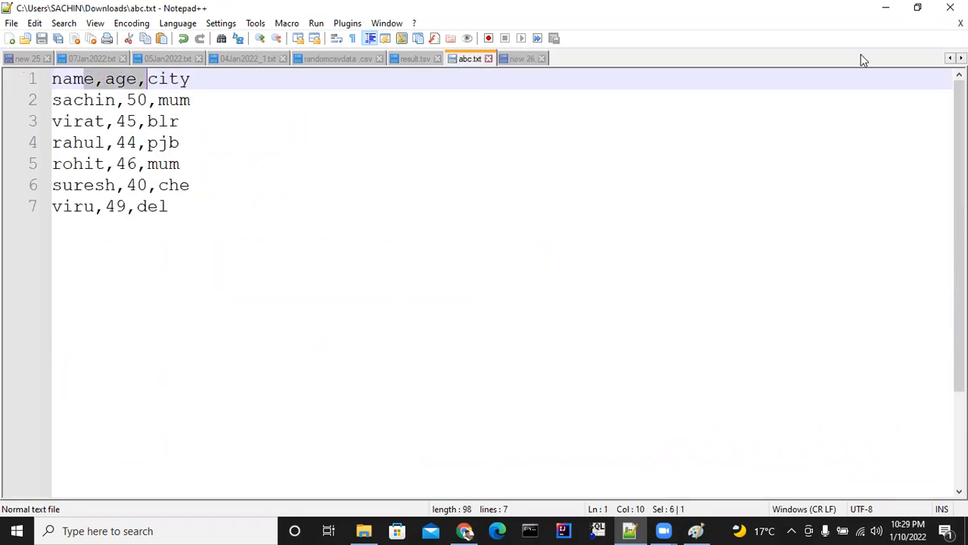
click(885, 8)
Bring up New query 2, then copy 'skip.header.line.count'='1' from the new 26 notes in Notepad++ and return to Athena.
click(370, 155)
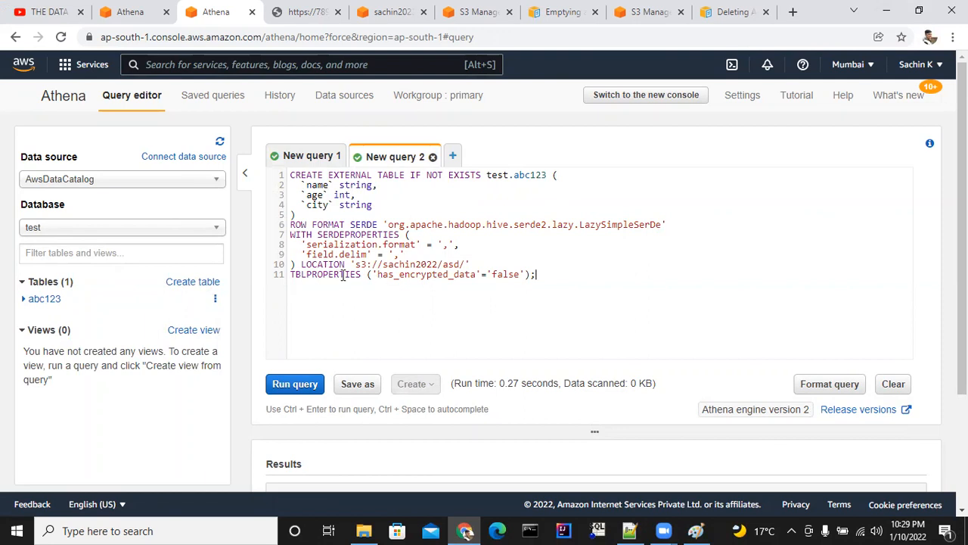
click(629, 530)
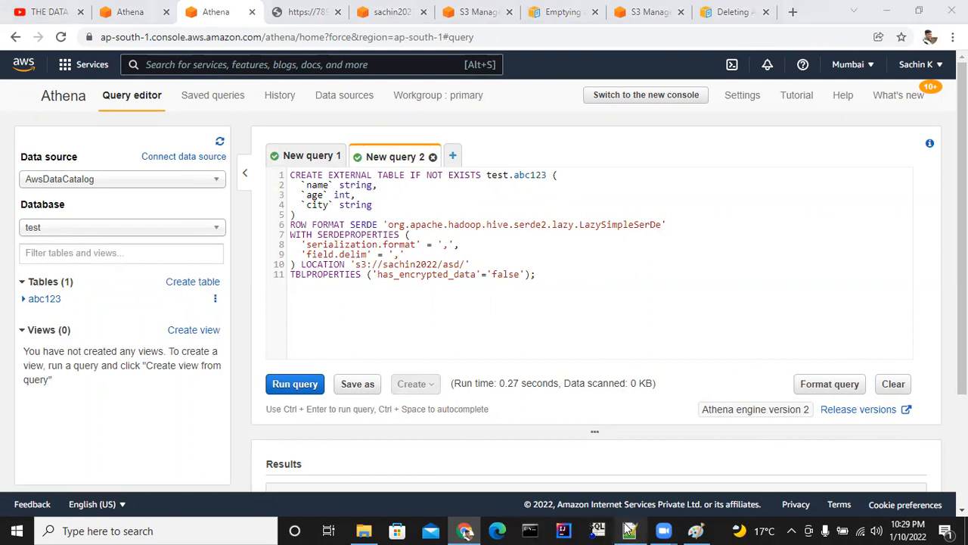
click(517, 60)
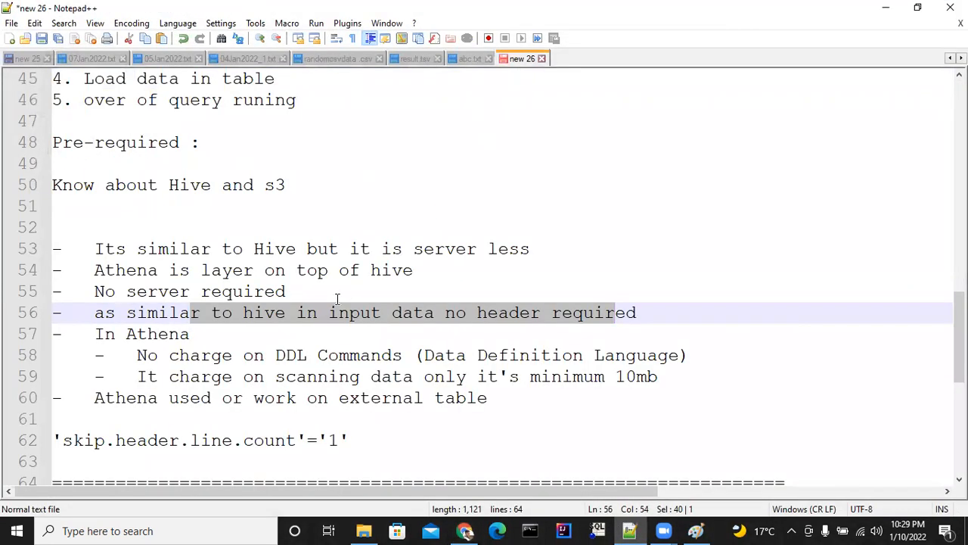
scroll(327, 310, down, 1)
drag(54, 376, 350, 378)
key(ctrl+c)
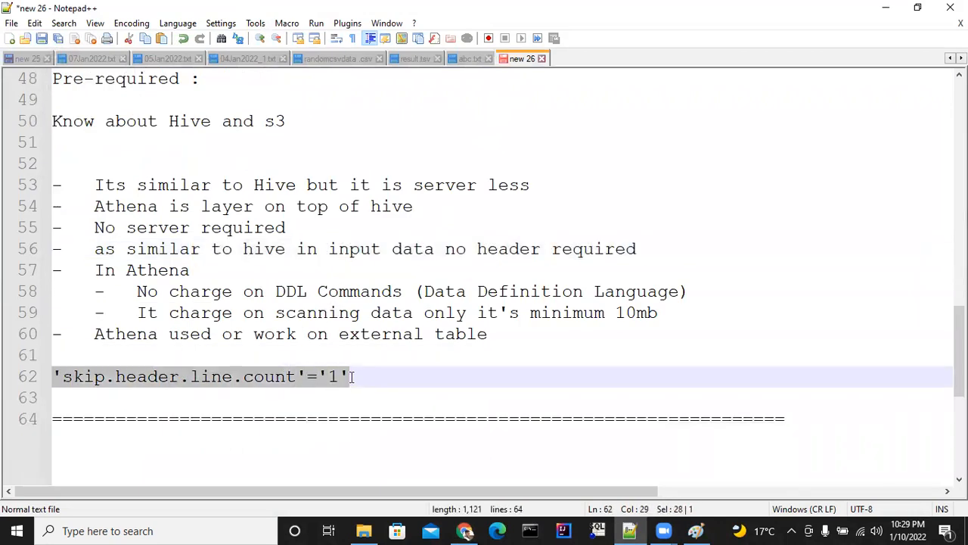
click(886, 9)
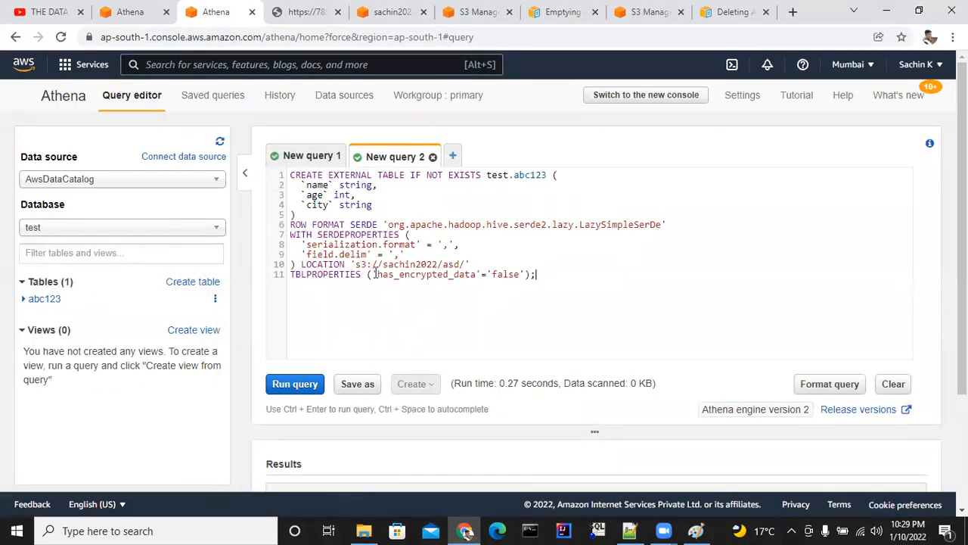
Replace the encryption table property with 'skip.header.line.count'='1', rename the table to test.abc, and run the create statement.
drag(374, 275, 520, 275)
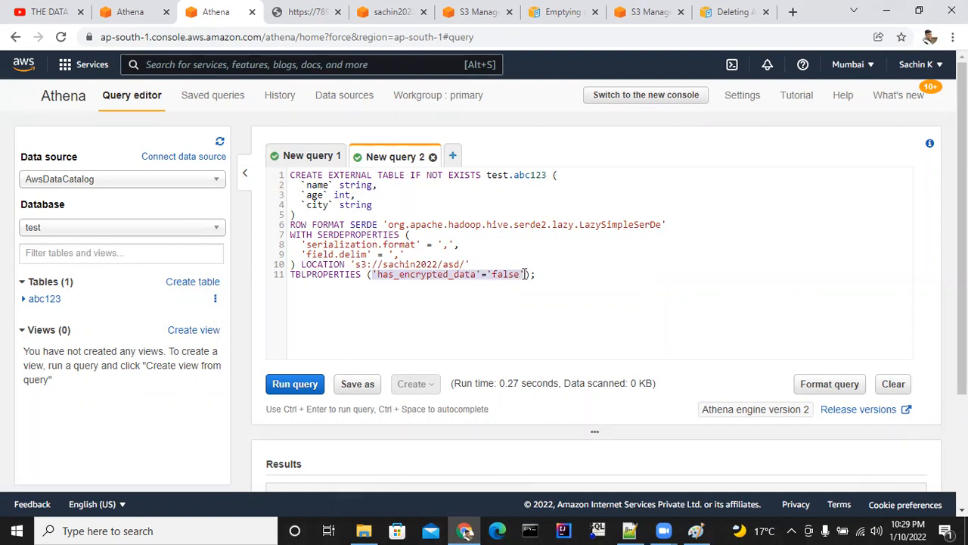
key(ctrl+v)
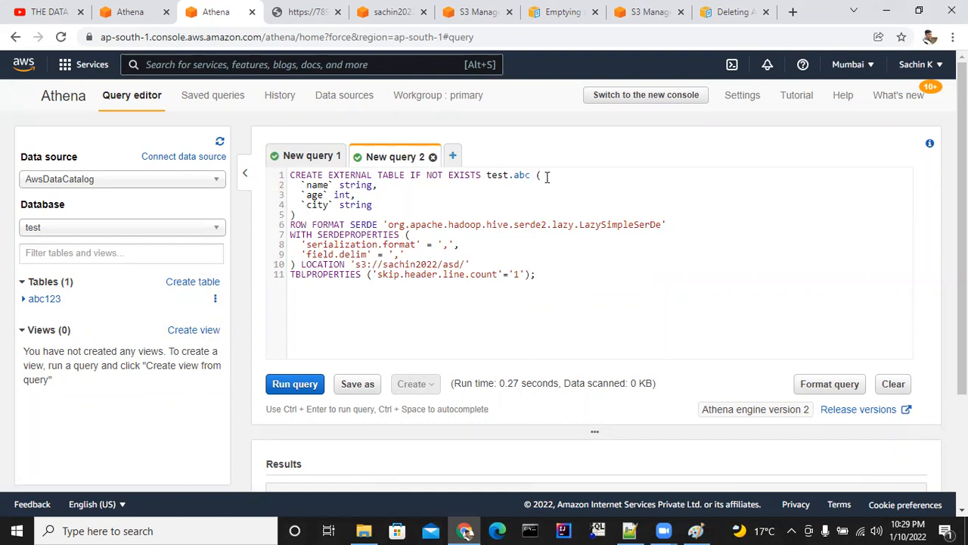
click(308, 384)
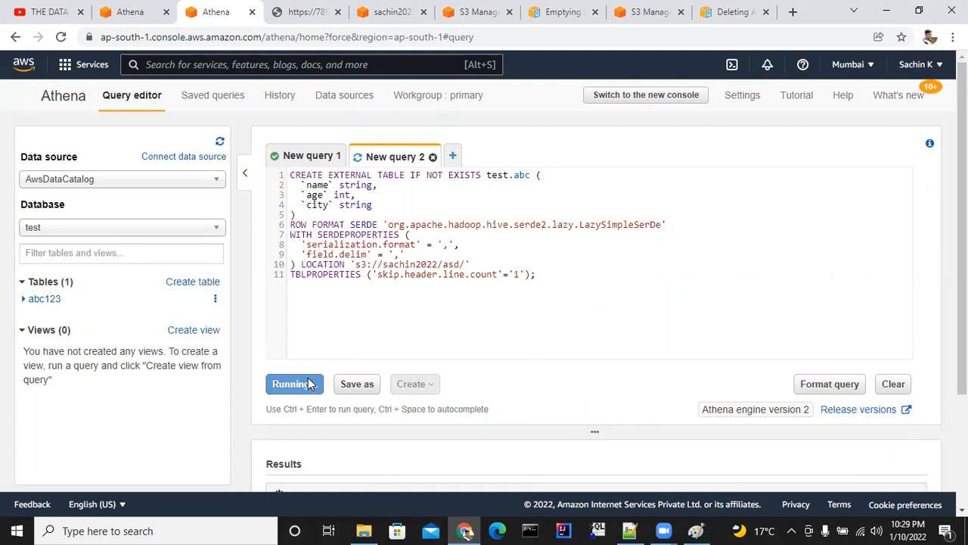
scroll(378, 304, down, 2)
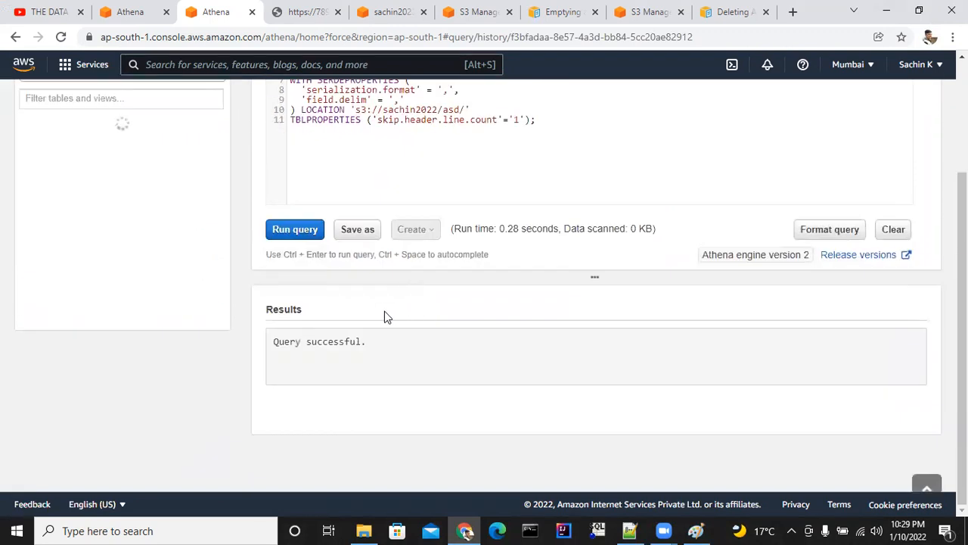
scroll(312, 348, up, 2)
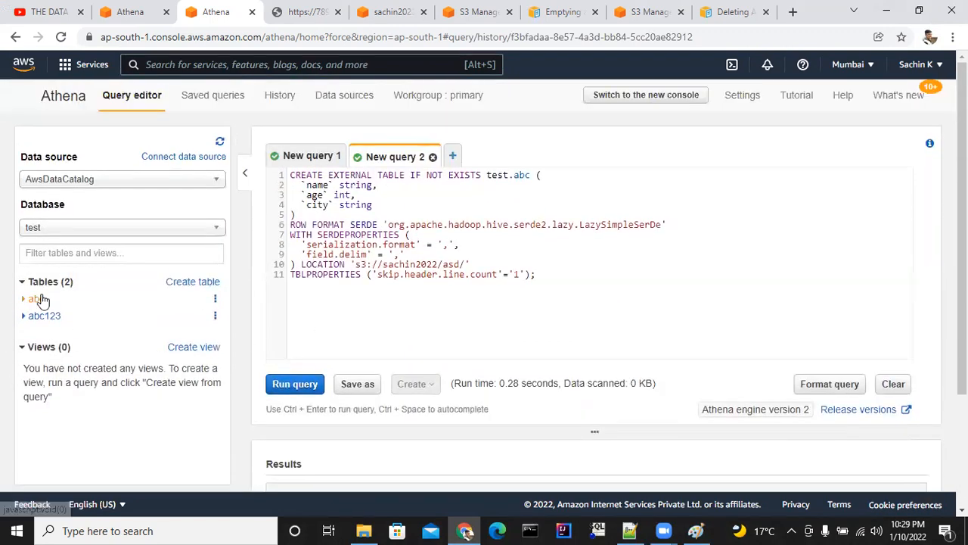
In New query 1, change the select statement to read from abc, run only that statement, and examine the result rows.
click(312, 158)
click(386, 195)
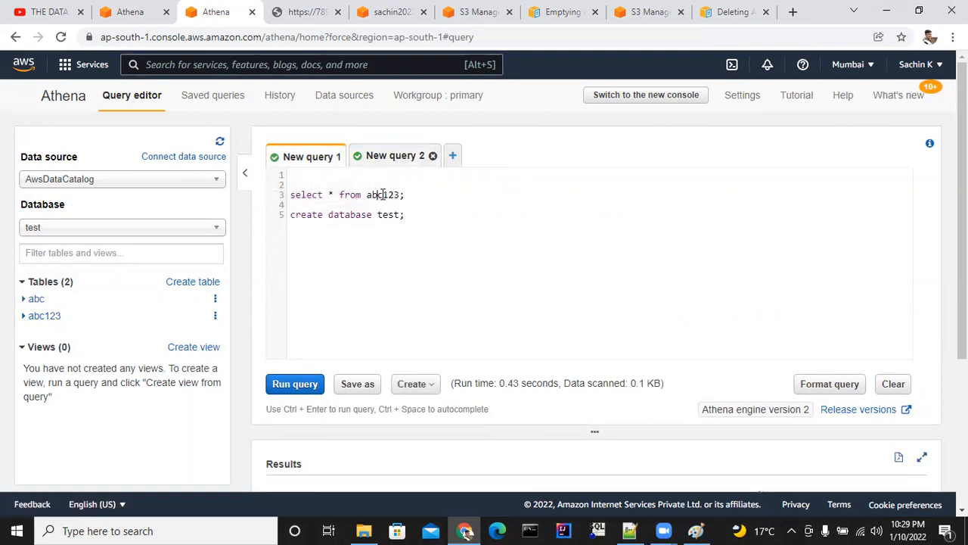
key(BackSpace)
key(BackSpace)
drag(408, 194, 280, 194)
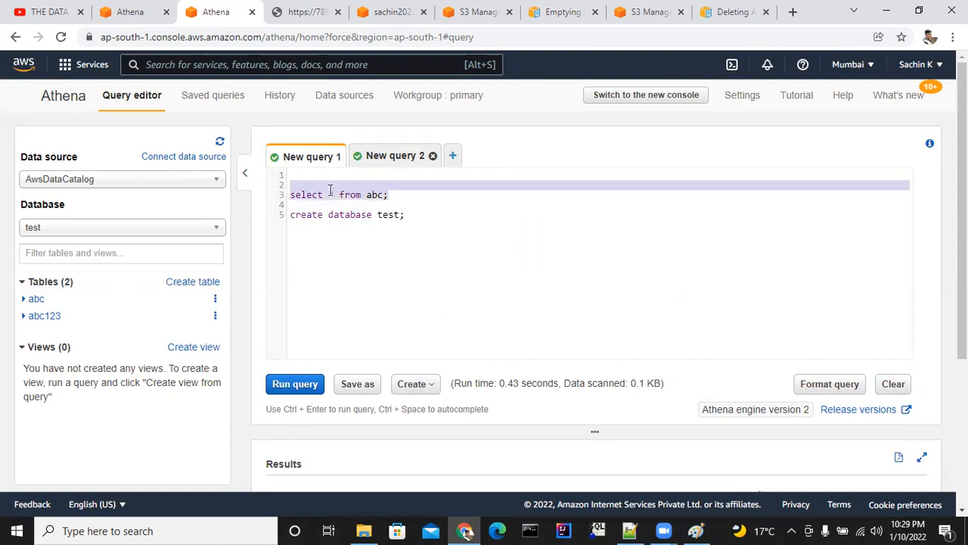
click(301, 383)
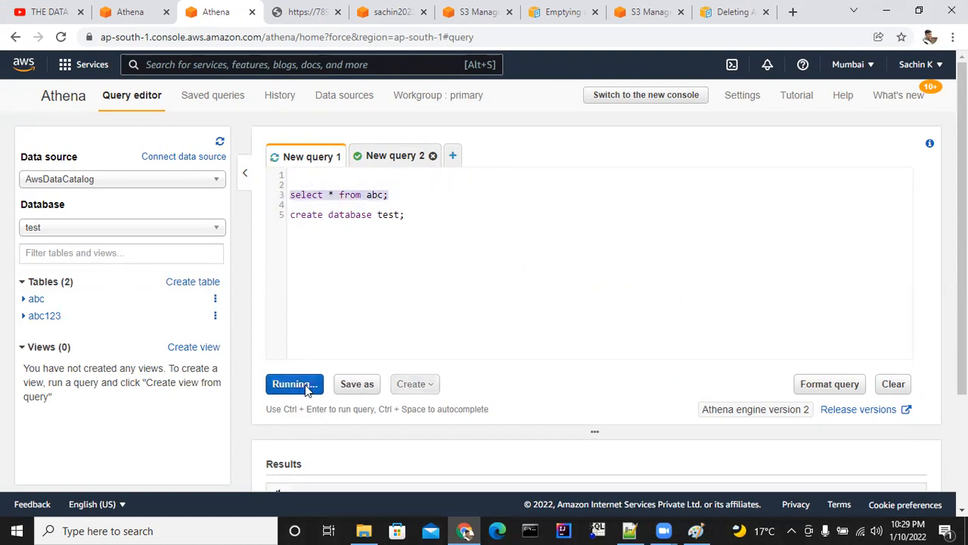
scroll(498, 223, down, 2)
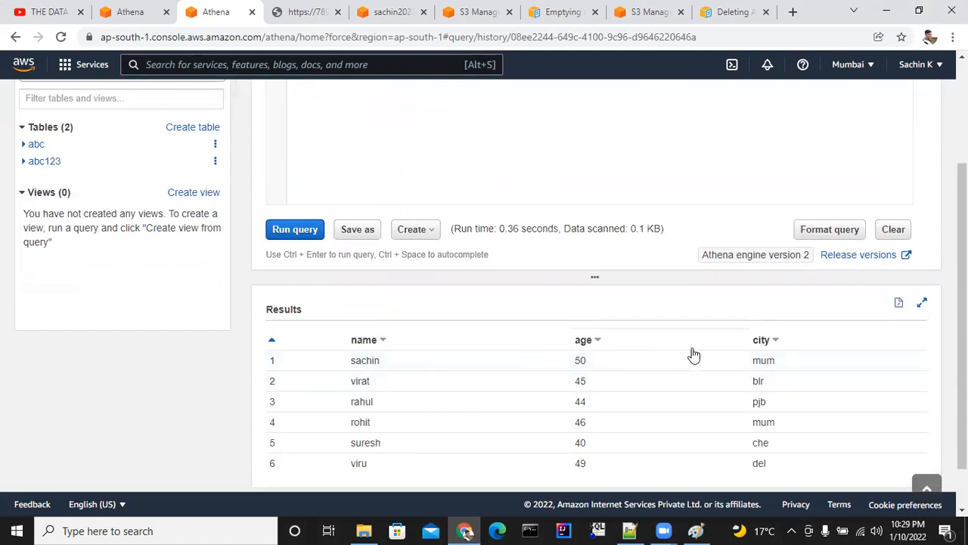
scroll(586, 367, up, 2)
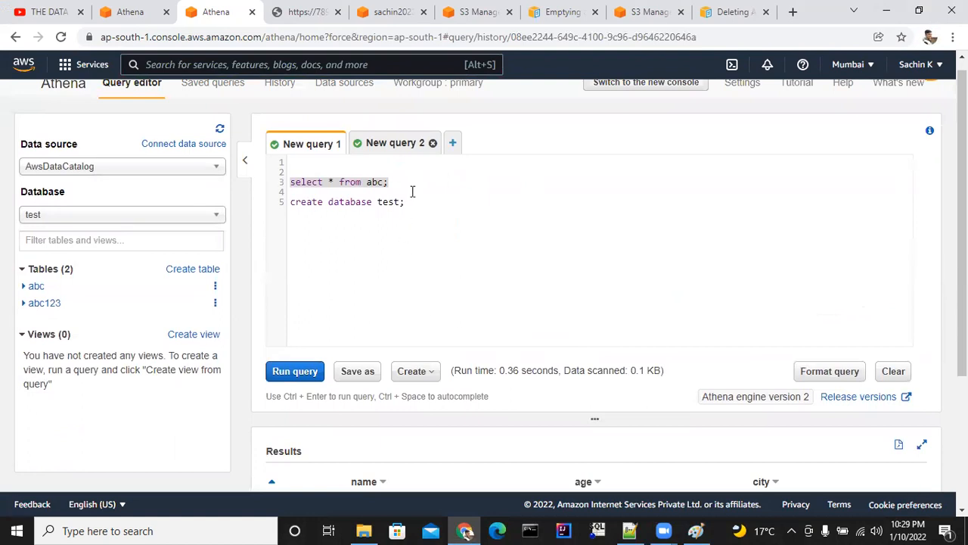
scroll(412, 193, up, 1)
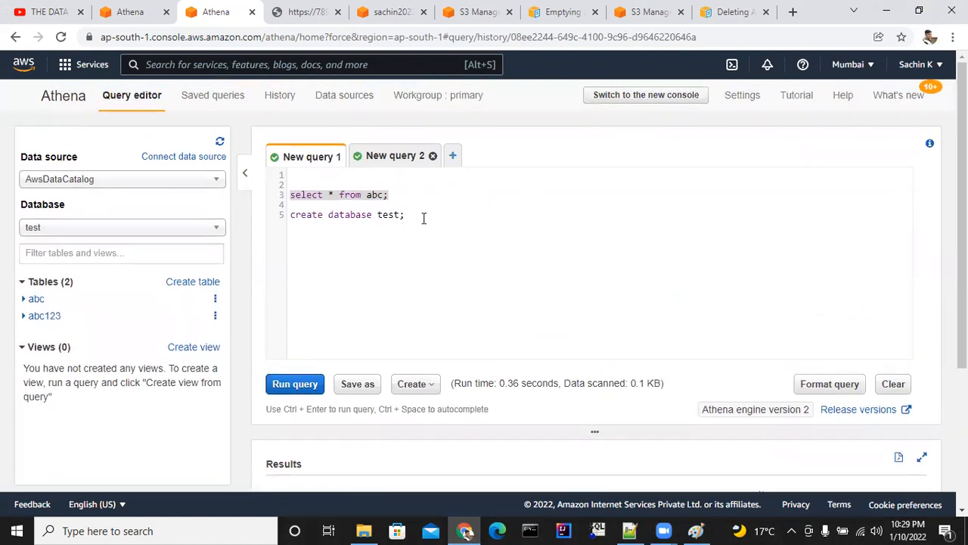
Review the Index items on creating the table, loading data and running queries in the Notepad++ notes, and return to Athena.
click(629, 530)
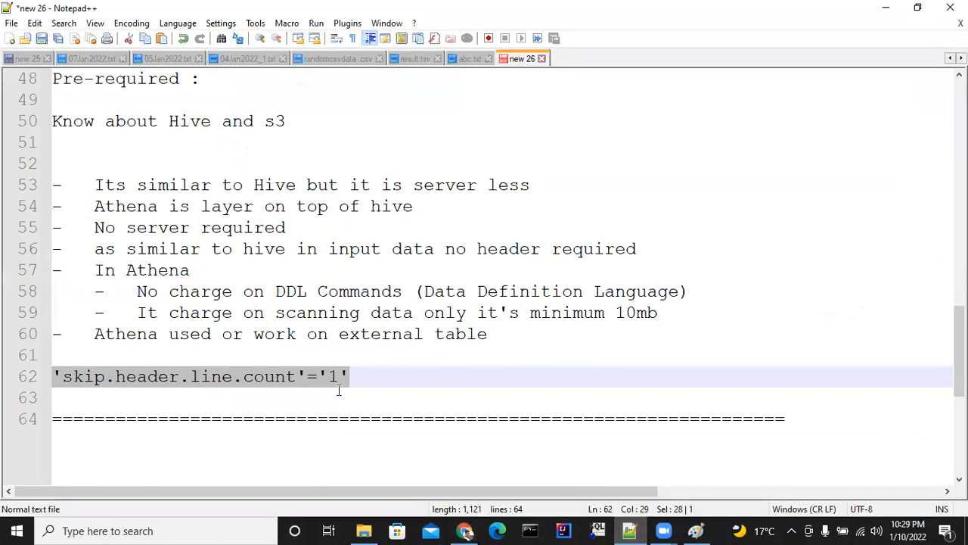
scroll(313, 290, up, 3)
click(119, 206)
click(147, 185)
click(174, 207)
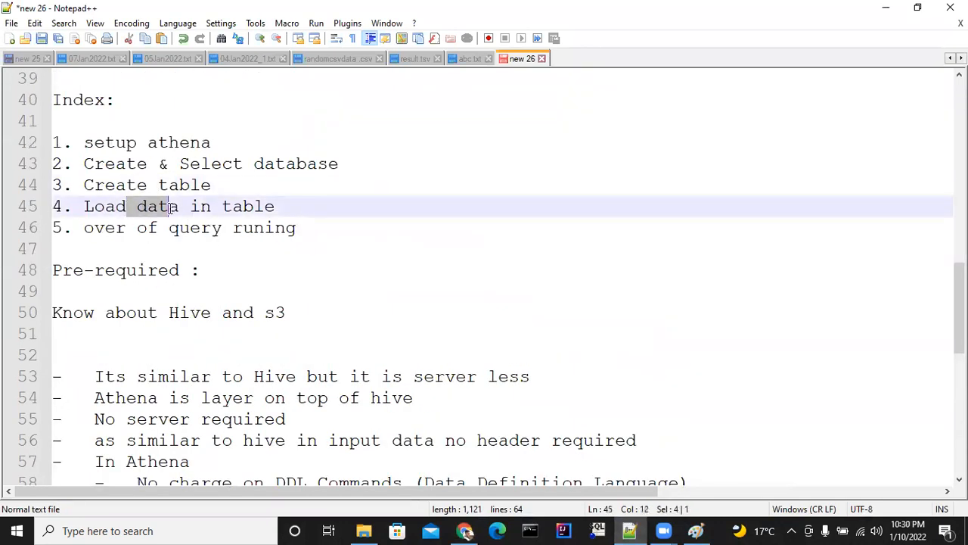
key(Up)
key(shift+Right)
click(174, 206)
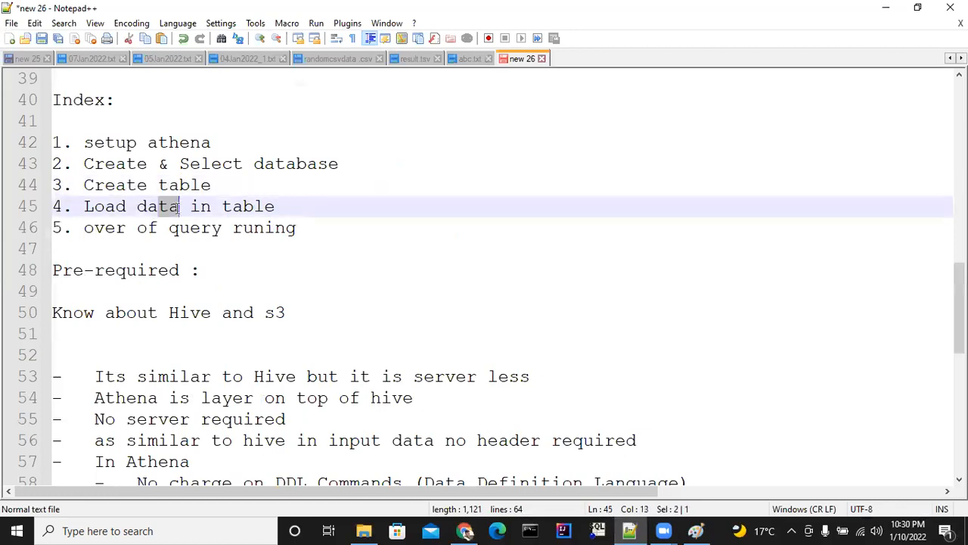
drag(150, 226, 187, 236)
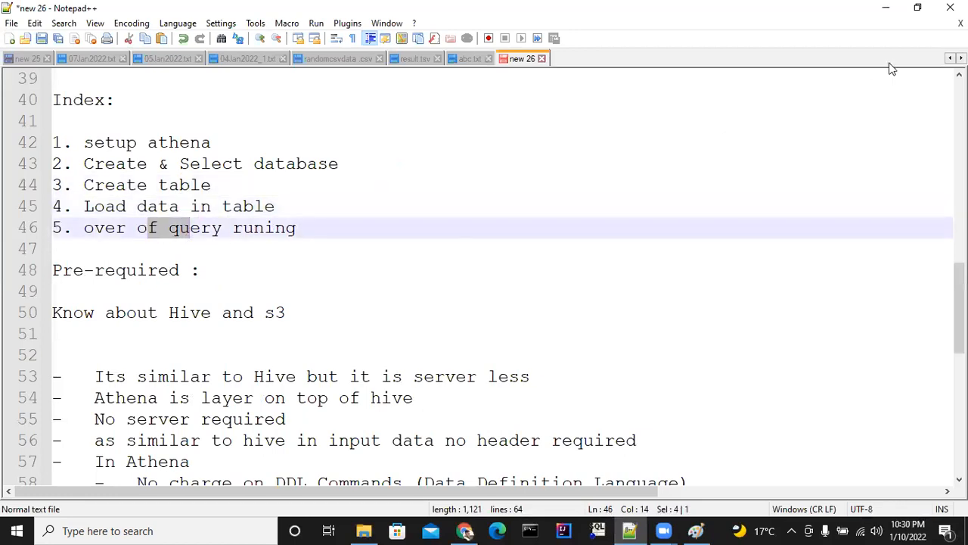
click(885, 9)
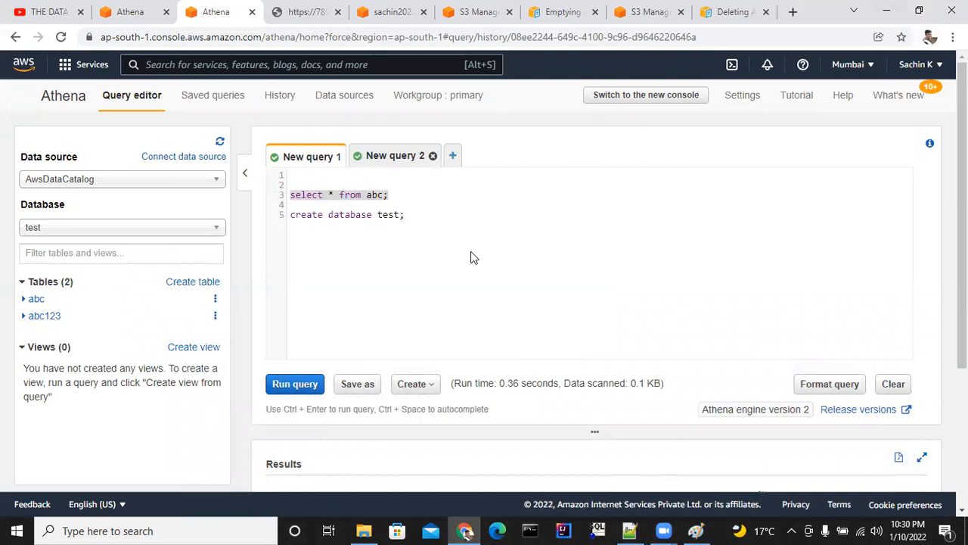
Review the statements in New query 1 and the select results, checking the query's run time and data scanned.
scroll(427, 288, down, 3)
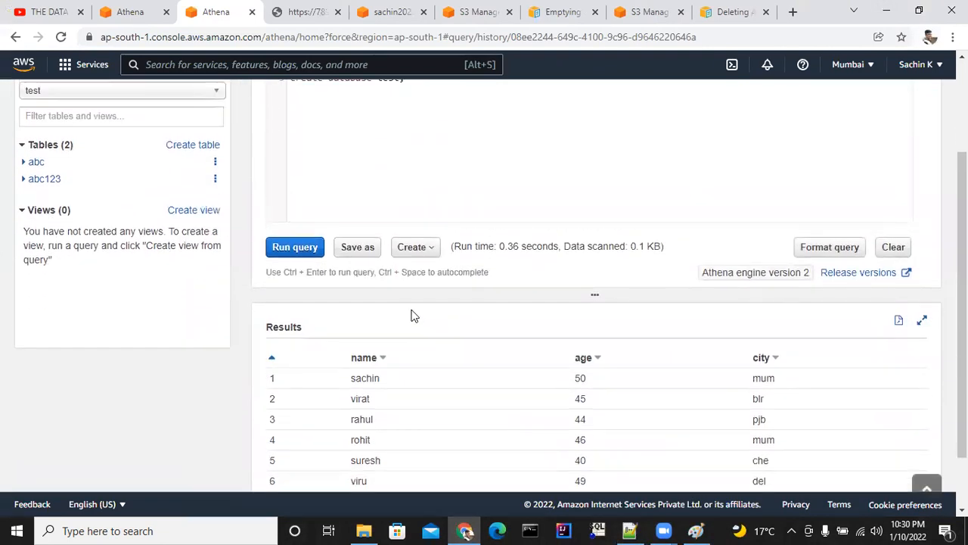
scroll(413, 314, up, 3)
drag(323, 215, 341, 195)
double_click(336, 215)
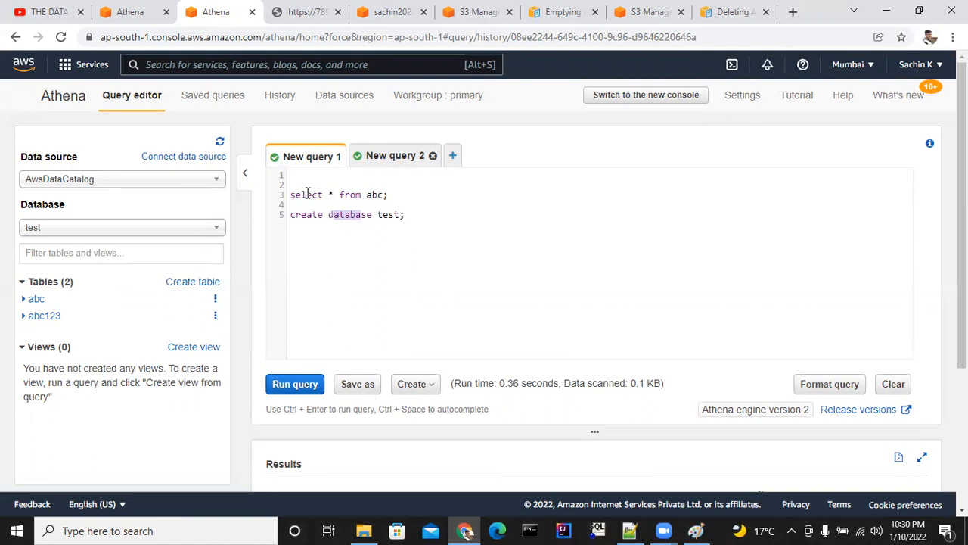
scroll(379, 267, down, 3)
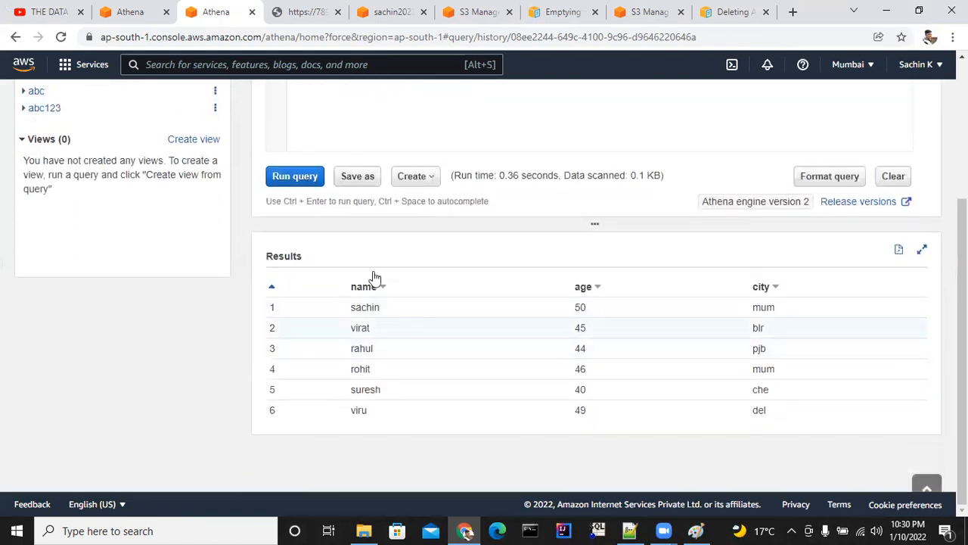
scroll(391, 284, up, 3)
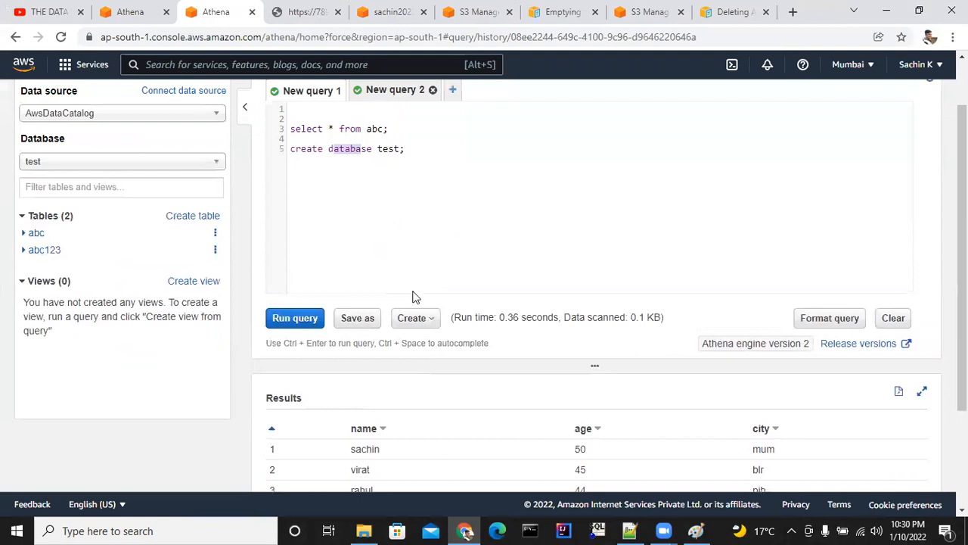
drag(481, 383, 554, 382)
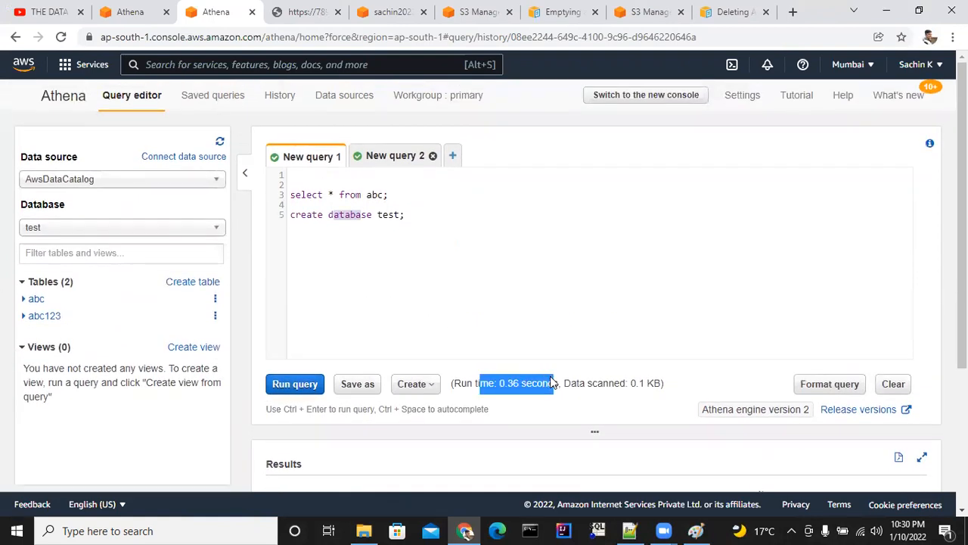
drag(602, 384, 653, 383)
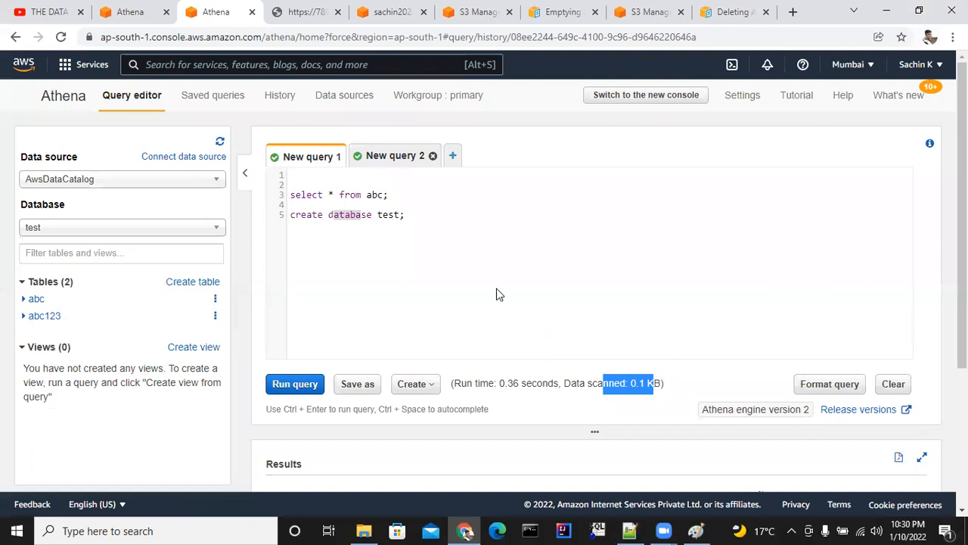
Open the query history, view the create statement for test.abc from it, and compare the data scanned by each listed query.
click(279, 95)
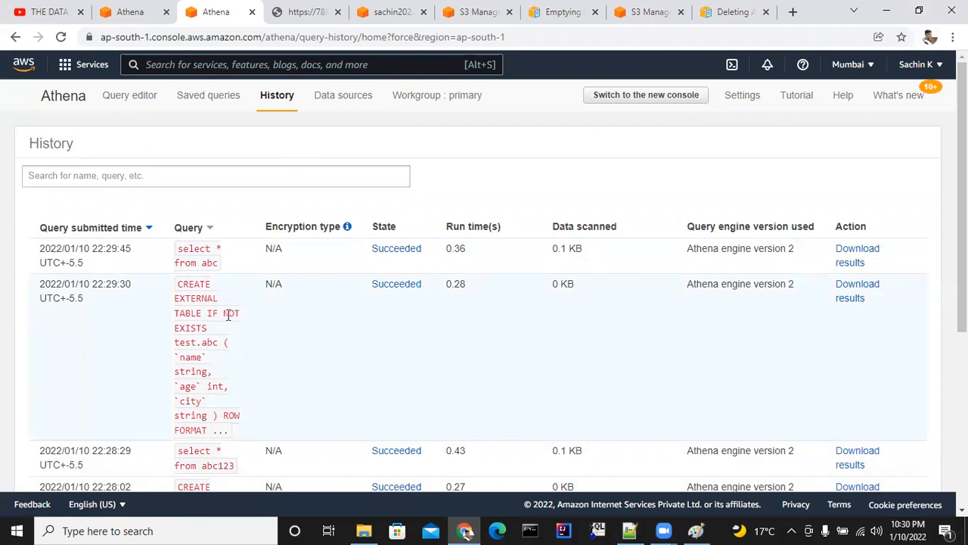
drag(549, 284, 585, 288)
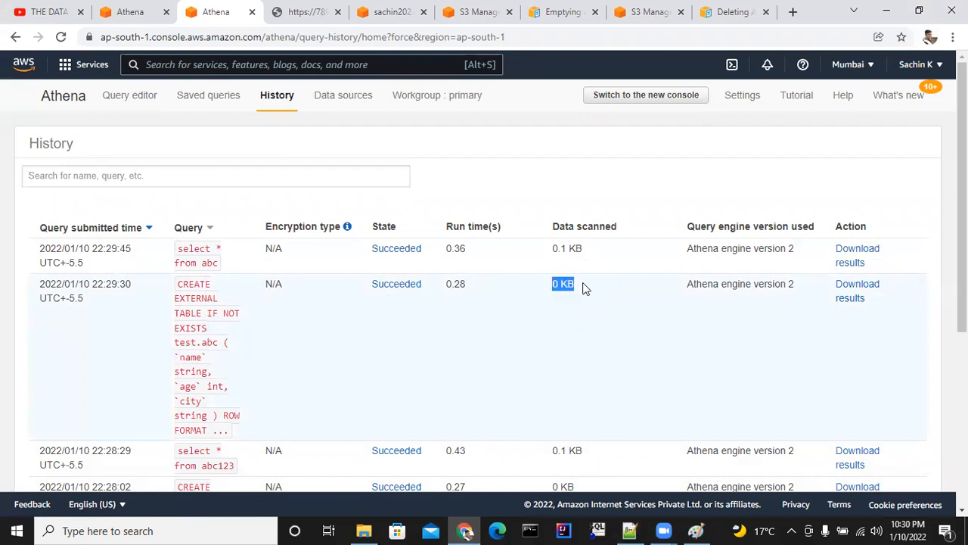
scroll(550, 318, down, 2)
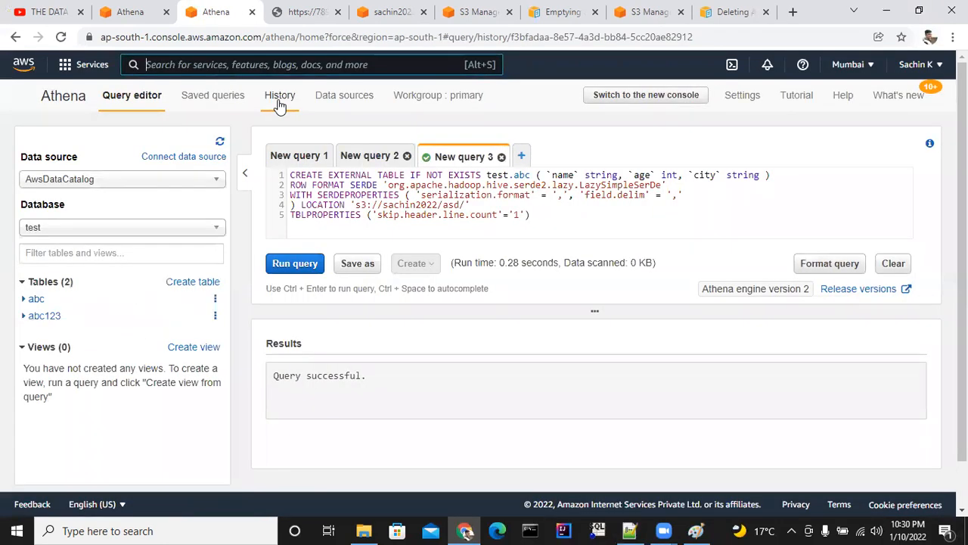
click(280, 105)
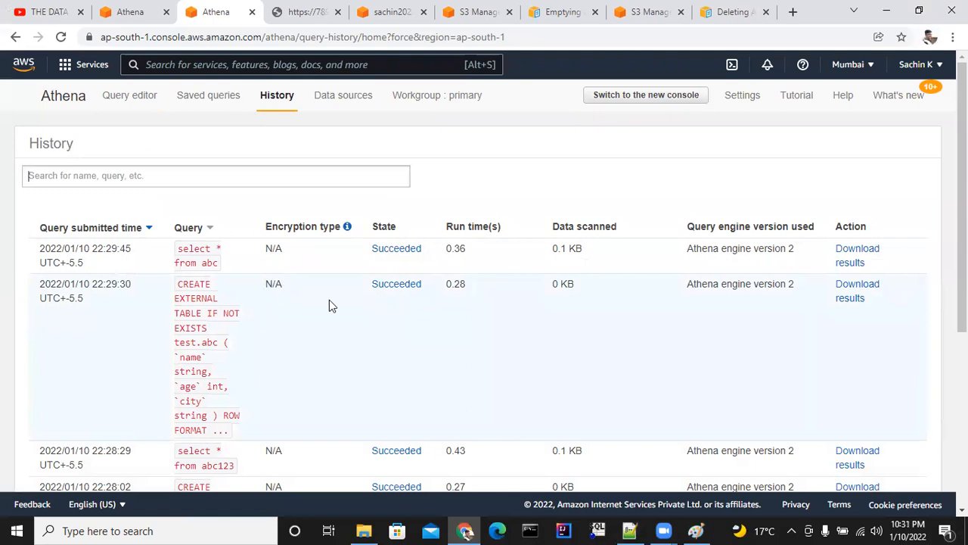
scroll(363, 274, down, 3)
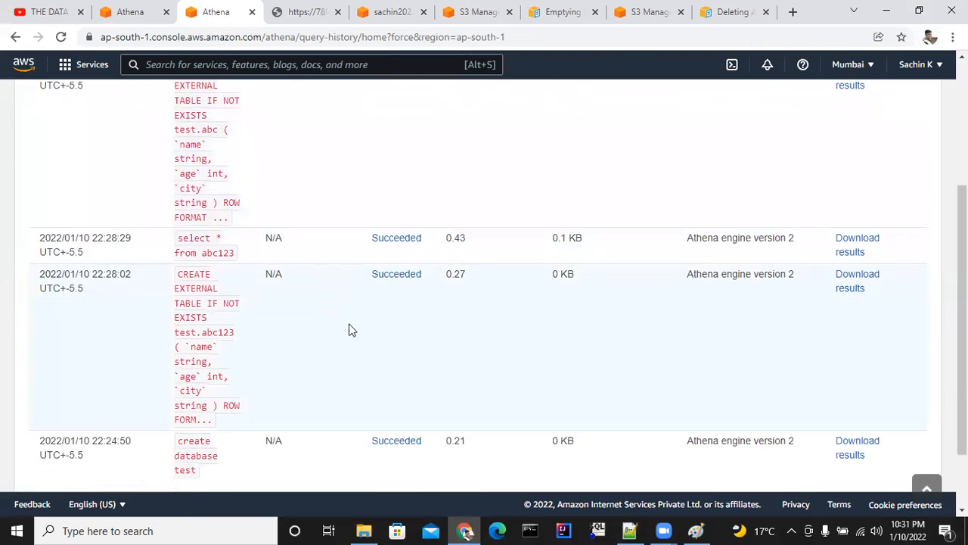
scroll(355, 325, down, 2)
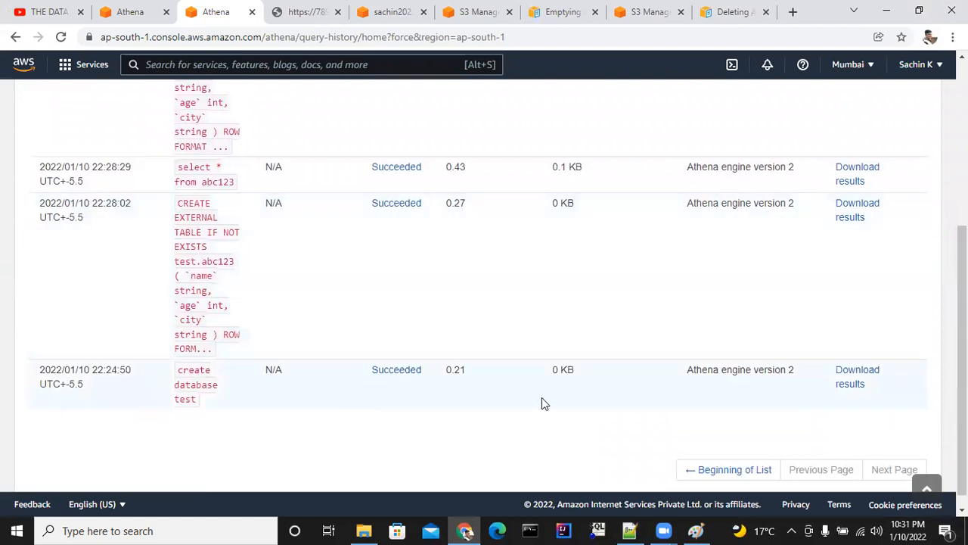
scroll(321, 291, up, 1)
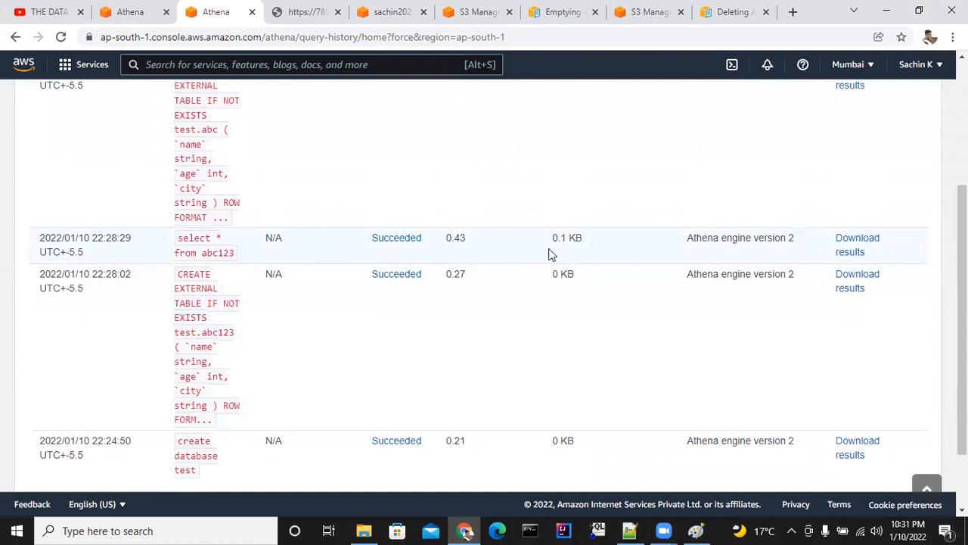
scroll(376, 194, up, 3)
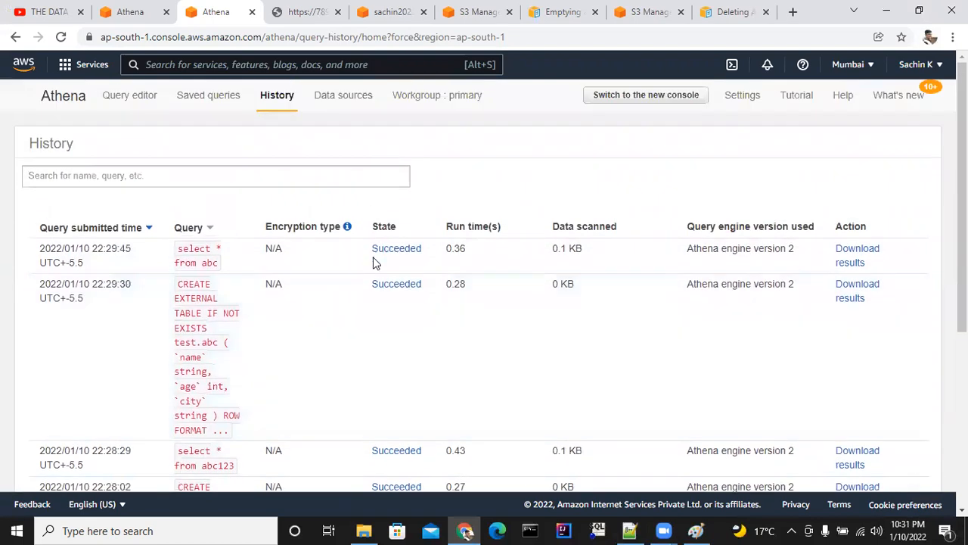
Return to the query editor and change the select statement in New query 1 to filter abc where city = 'mum'.
click(143, 97)
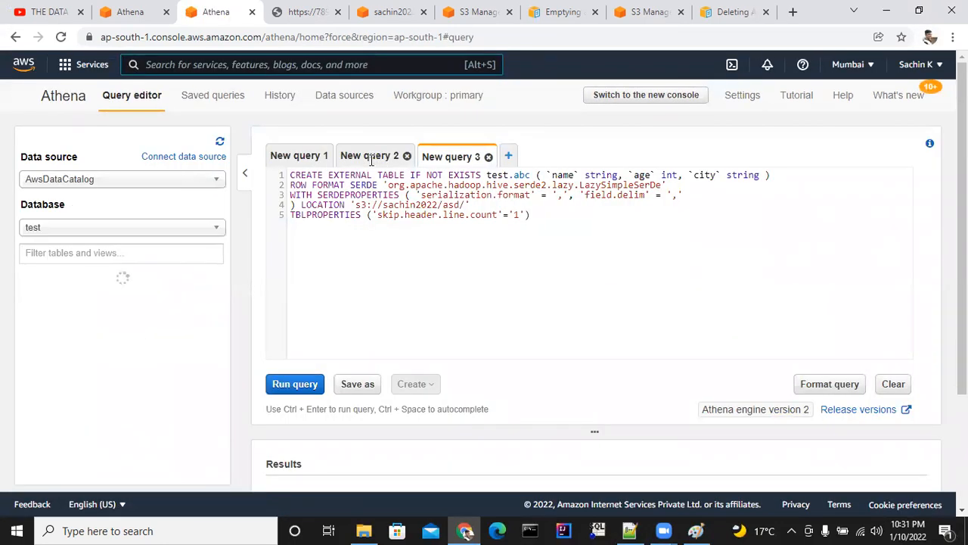
click(370, 157)
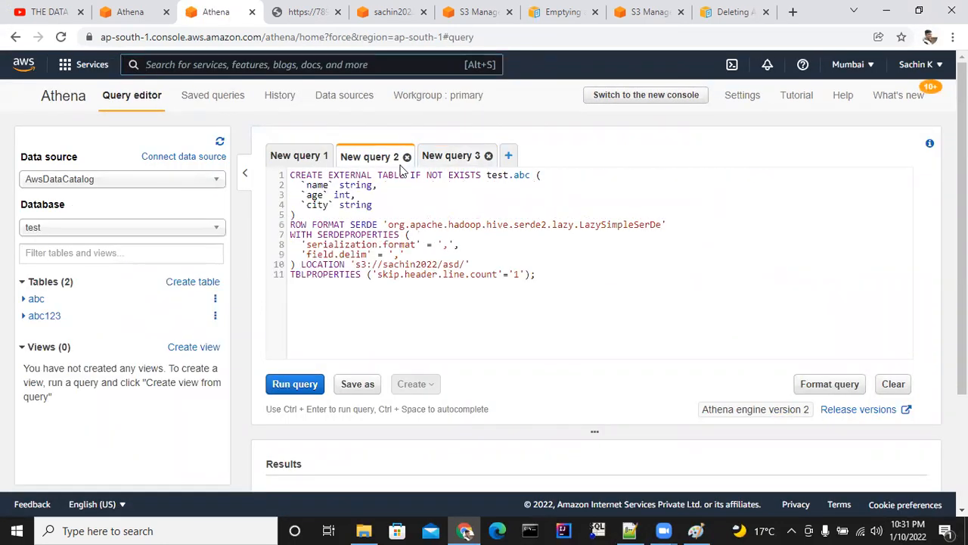
click(451, 156)
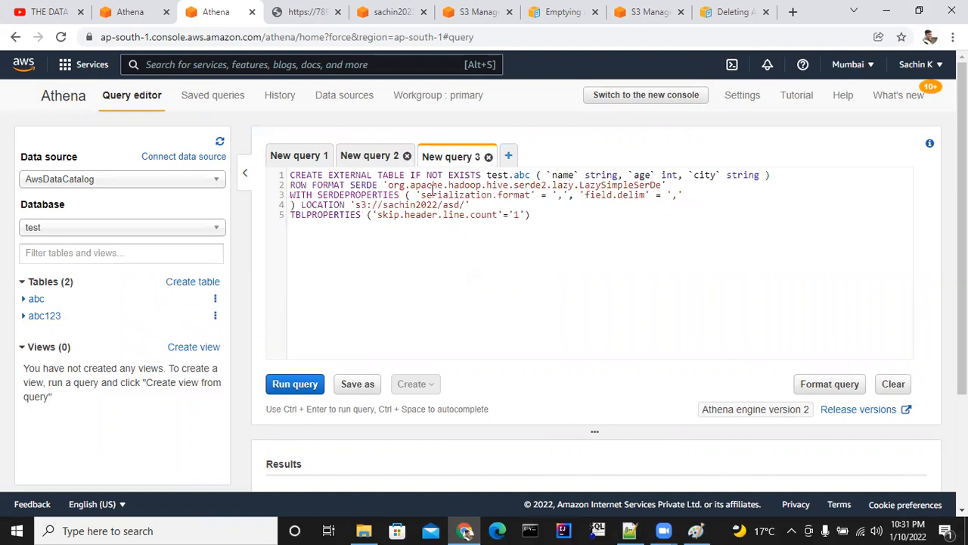
click(296, 159)
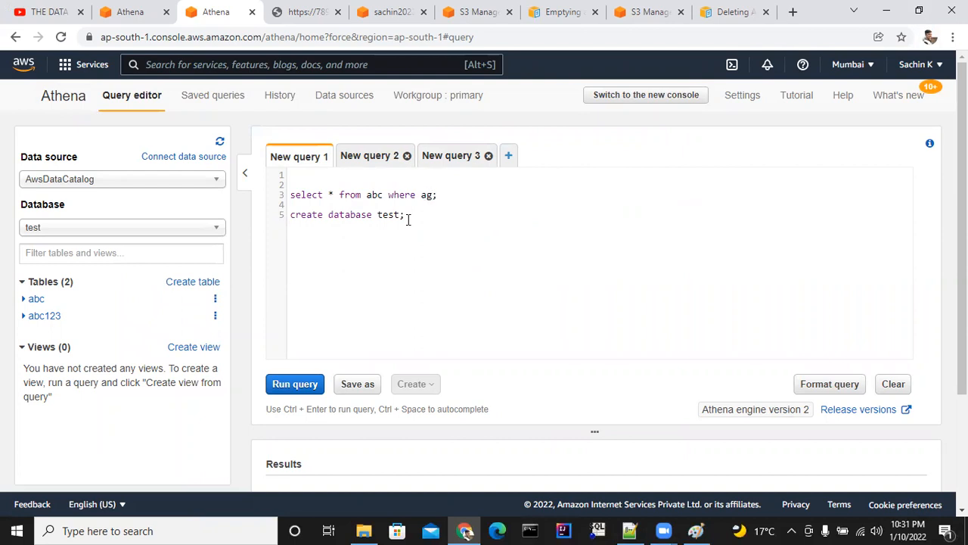
key(BackSpace)
key(BackSpace)
text(nam)
key(BackSpace)
text(mu)
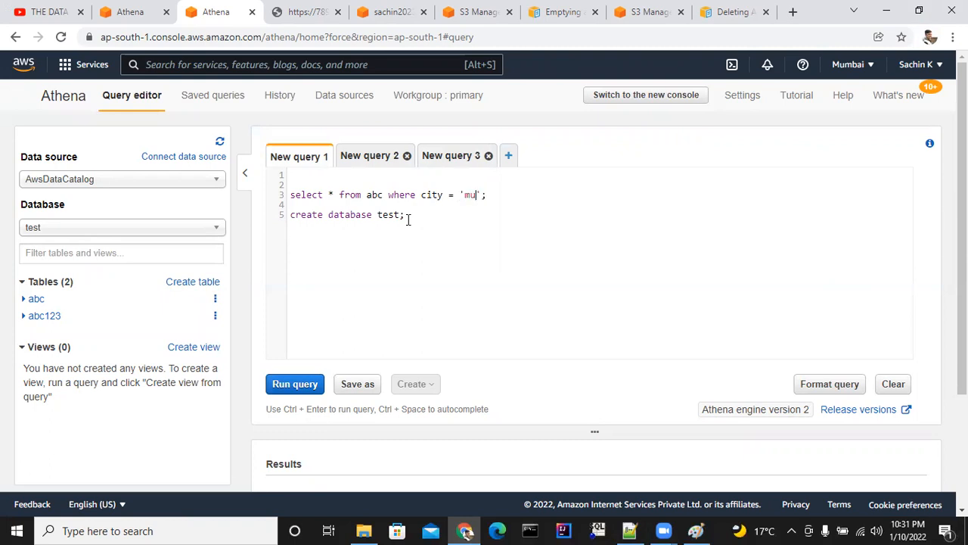
Run only the filtered select statement and check its result rows, run time and data scanned.
drag(490, 195, 288, 196)
click(295, 384)
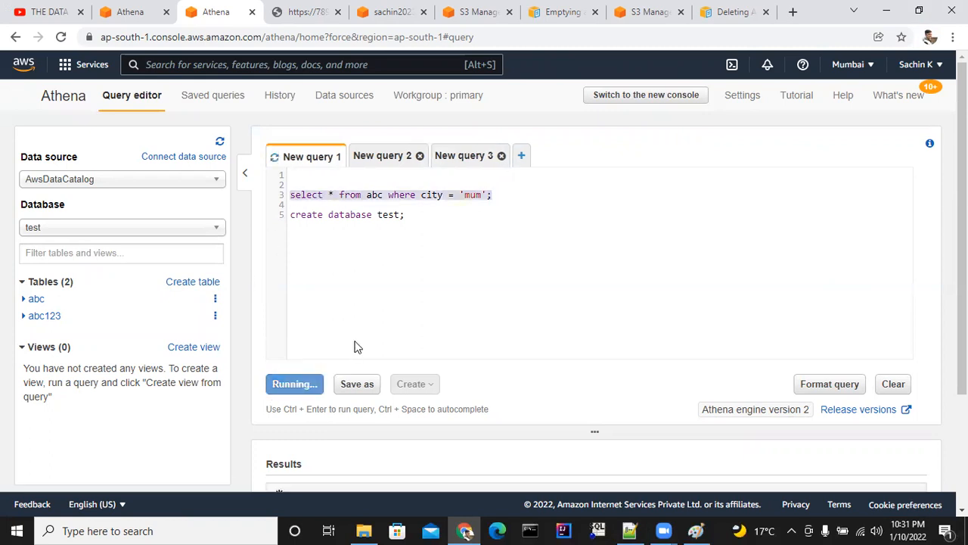
scroll(411, 304, down, 2)
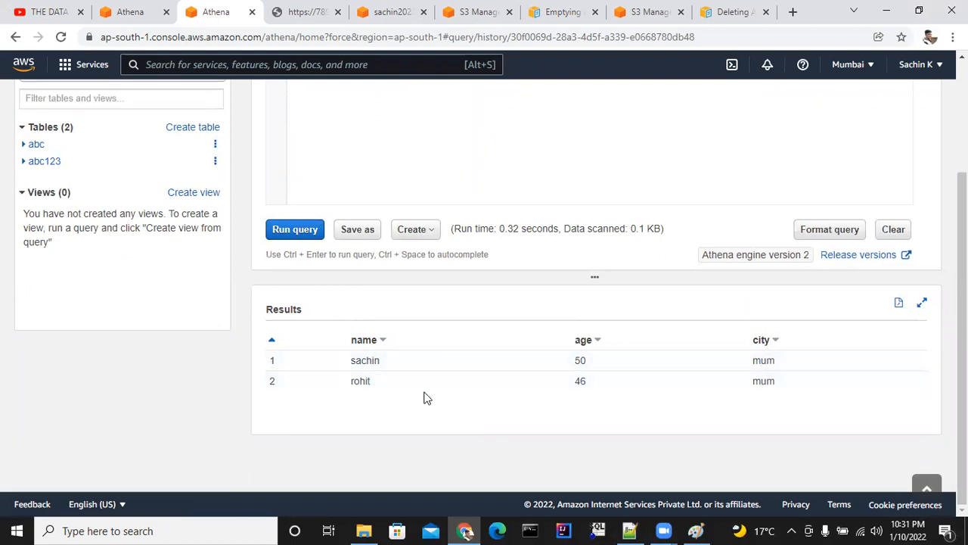
drag(663, 228, 624, 227)
drag(555, 227, 499, 227)
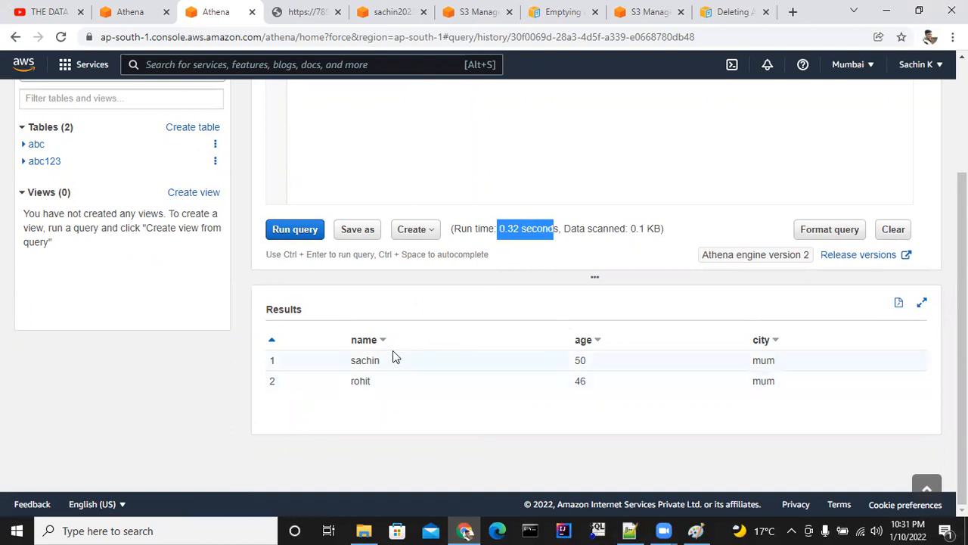
scroll(419, 339, up, 2)
scroll(424, 337, up, 2)
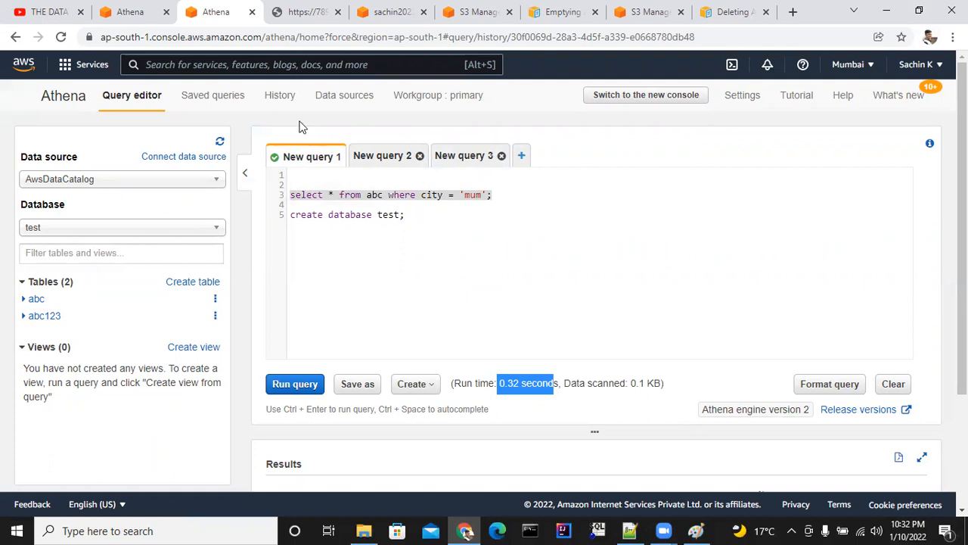
Check the filtered select's entry in the query history, and return to New query 1 in the query editor.
click(280, 97)
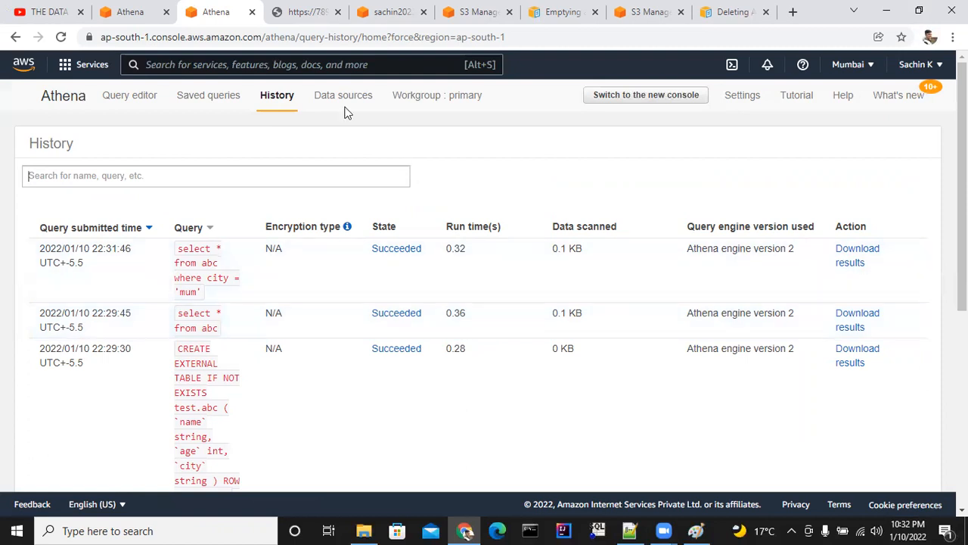
click(77, 105)
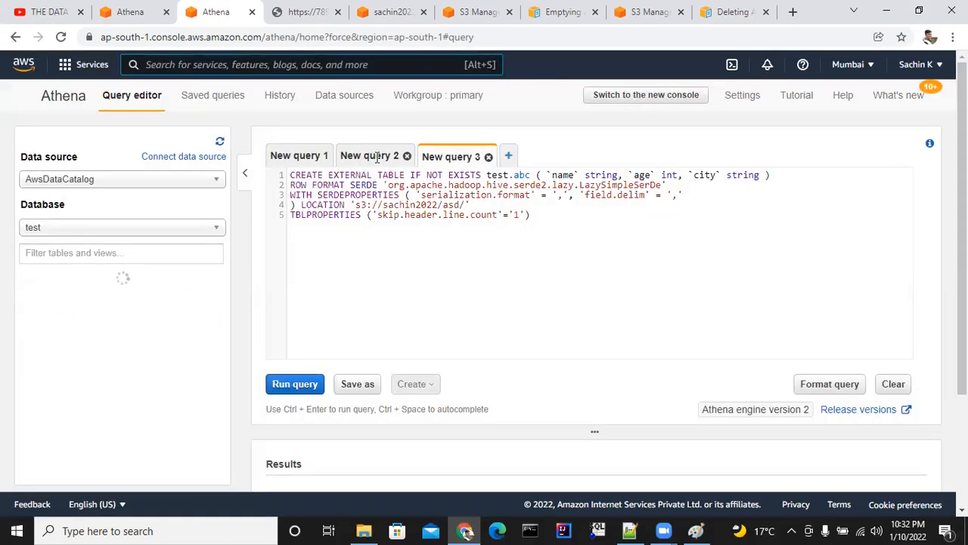
click(374, 155)
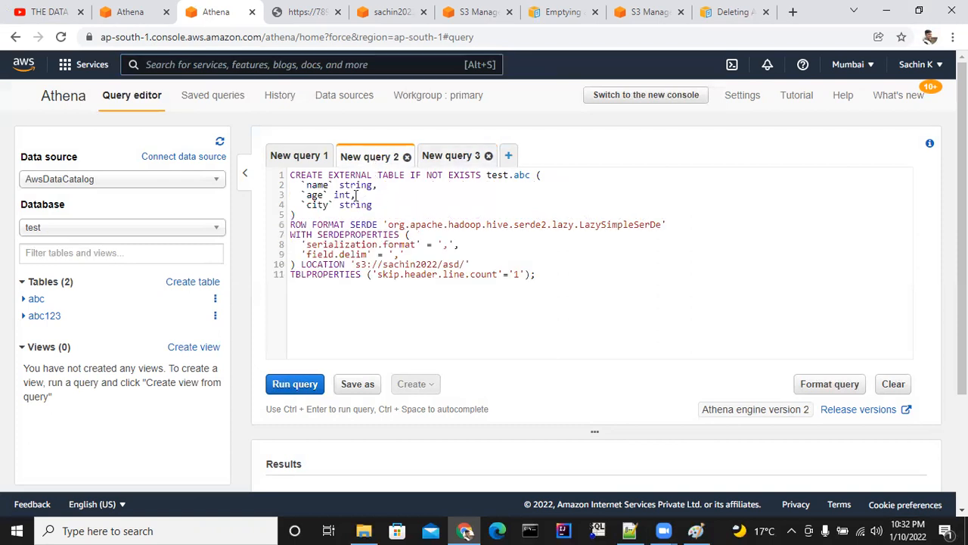
click(297, 157)
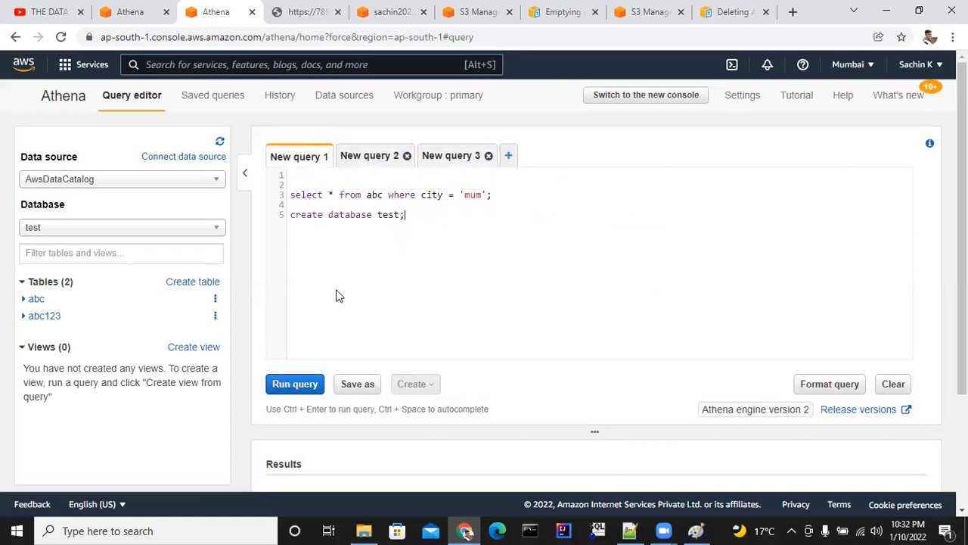
Delete the table abc123 from the test database and confirm the deletion.
click(215, 316)
click(257, 325)
click(664, 197)
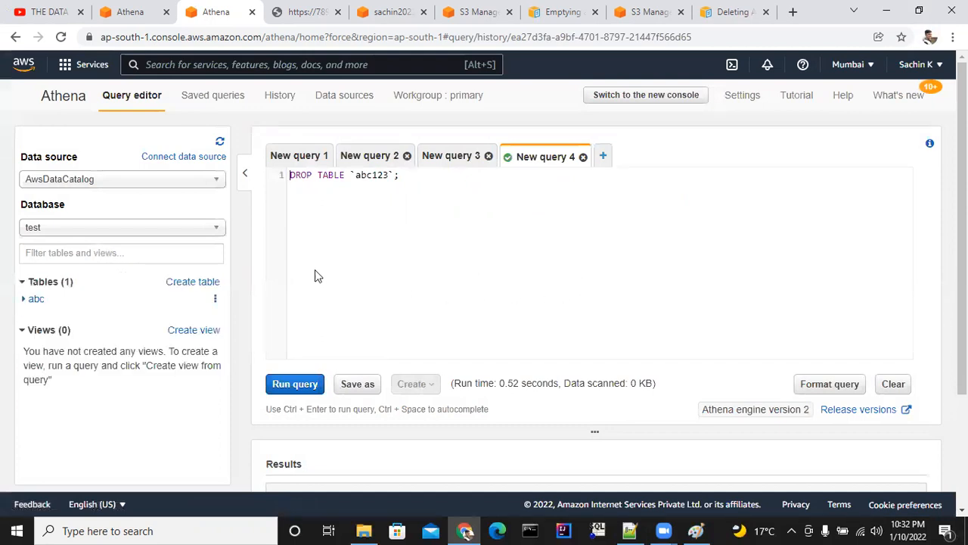
View the list of available databases and add the statement drop database test; below the others in New query 1.
click(216, 229)
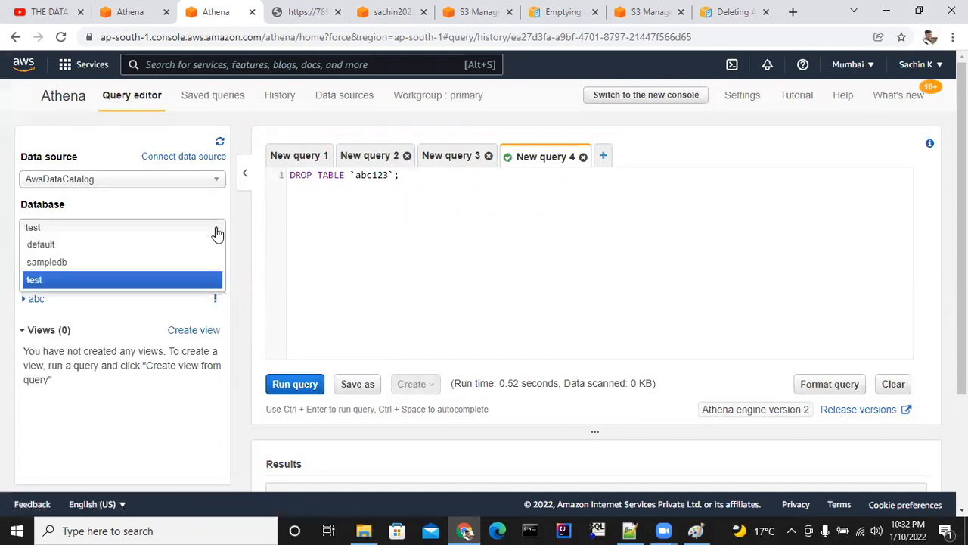
click(391, 247)
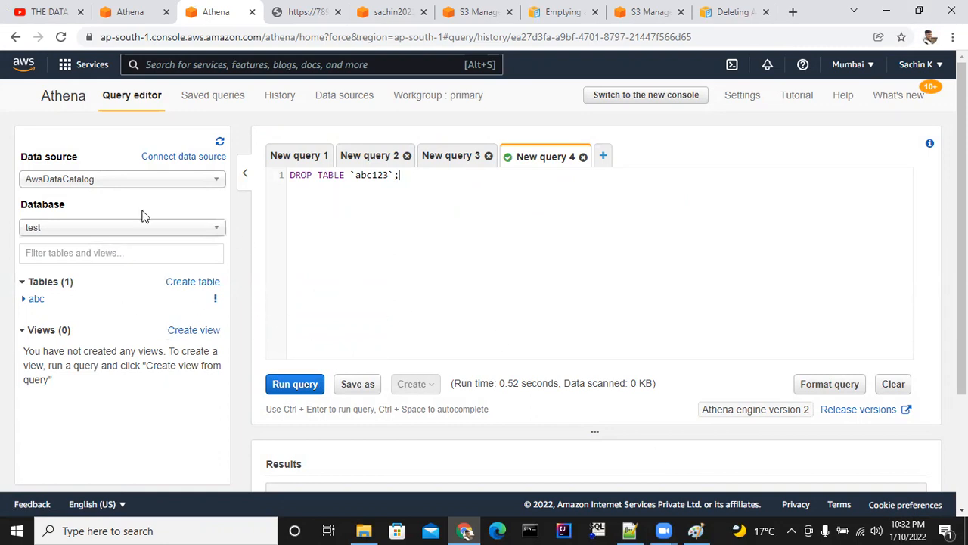
click(286, 155)
click(419, 224)
key(Return)
text(drop database test;)
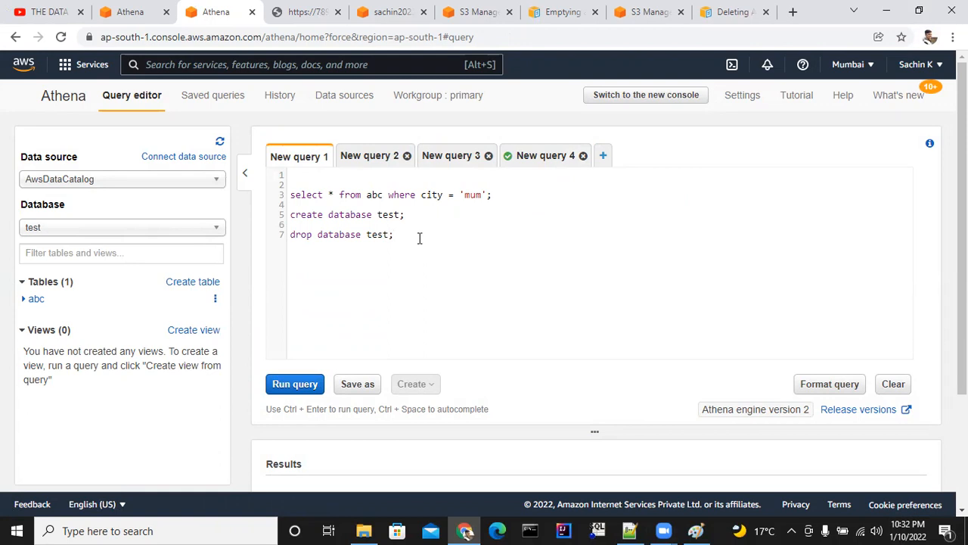
Try to drop the test database by running only the drop database statement, and read the resulting message.
click(278, 235)
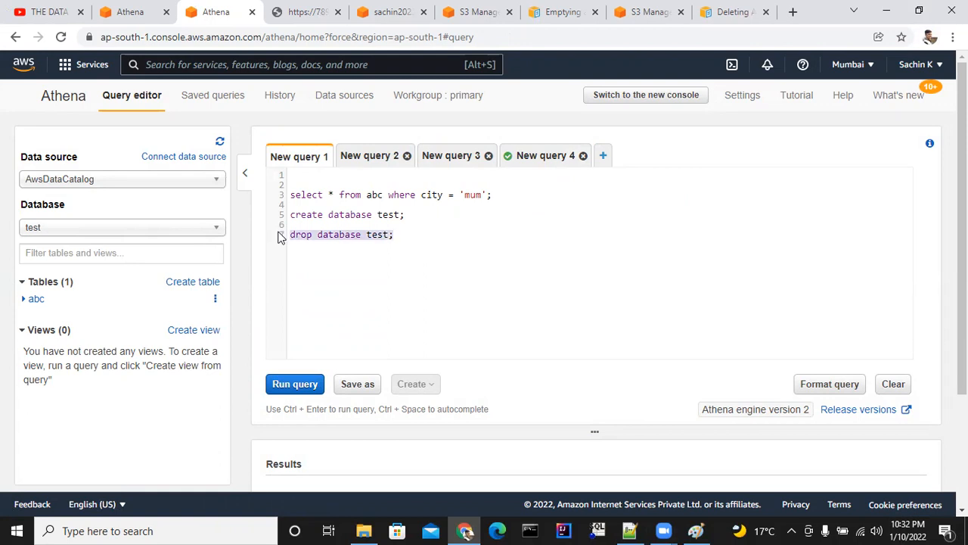
click(280, 384)
scroll(401, 374, down, 2)
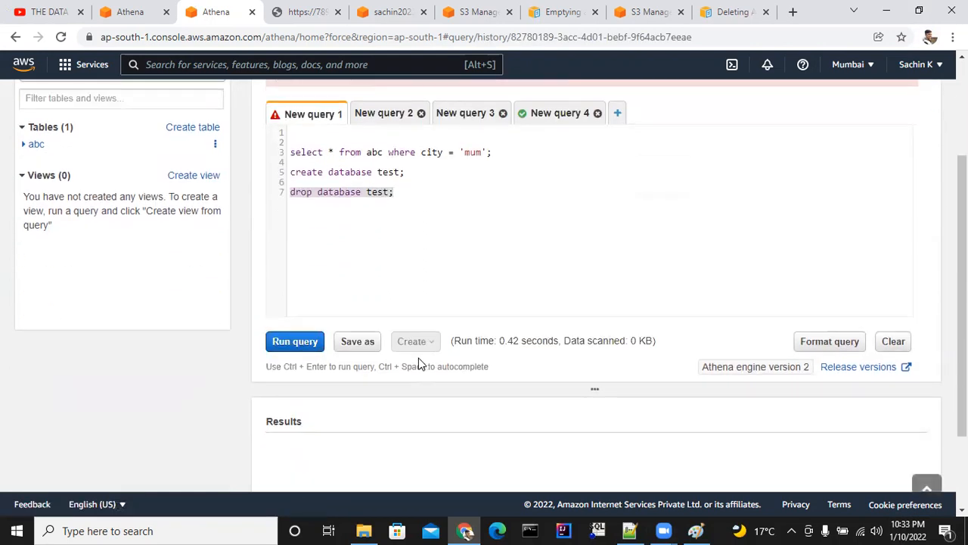
scroll(356, 397, down, 2)
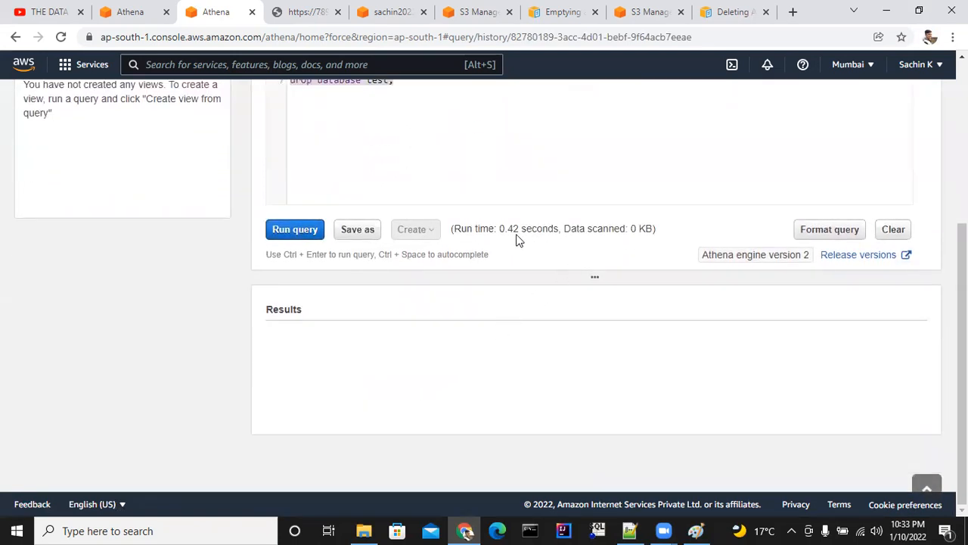
scroll(577, 240, up, 4)
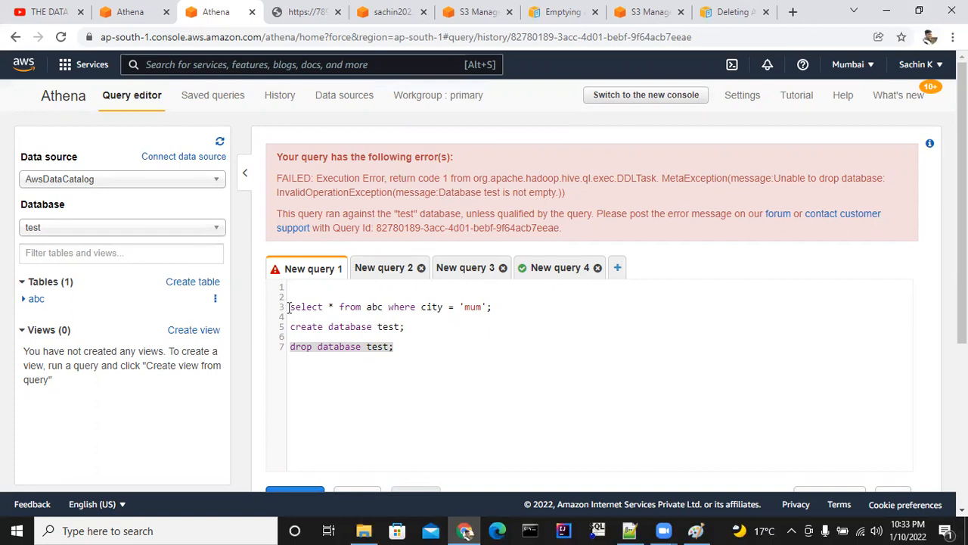
click(403, 345)
drag(403, 348, 277, 338)
click(415, 316)
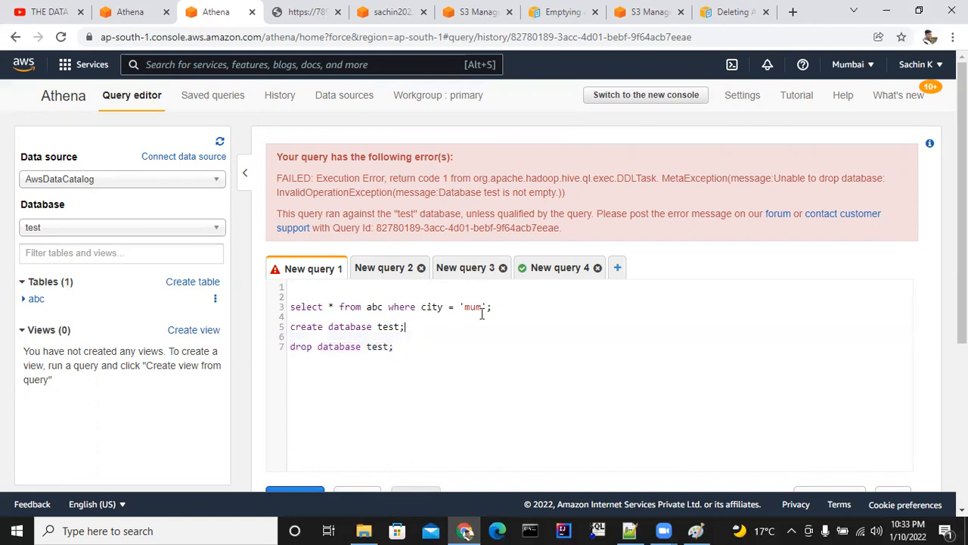